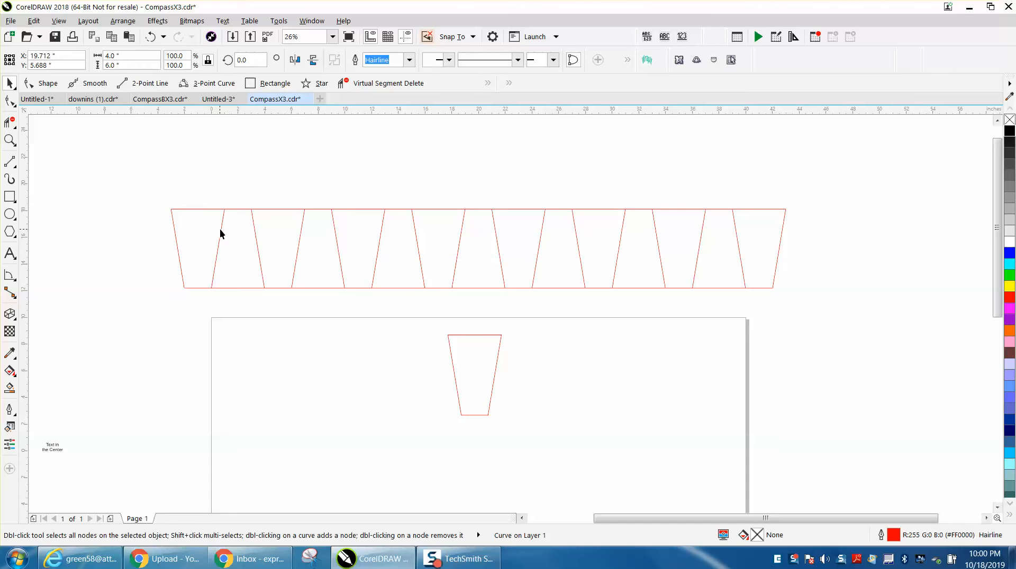
Step: Move the slanted side line of the first trapezoid in the row outward, and undo the move
click(218, 248)
drag(217, 247, 138, 266)
click(150, 37)
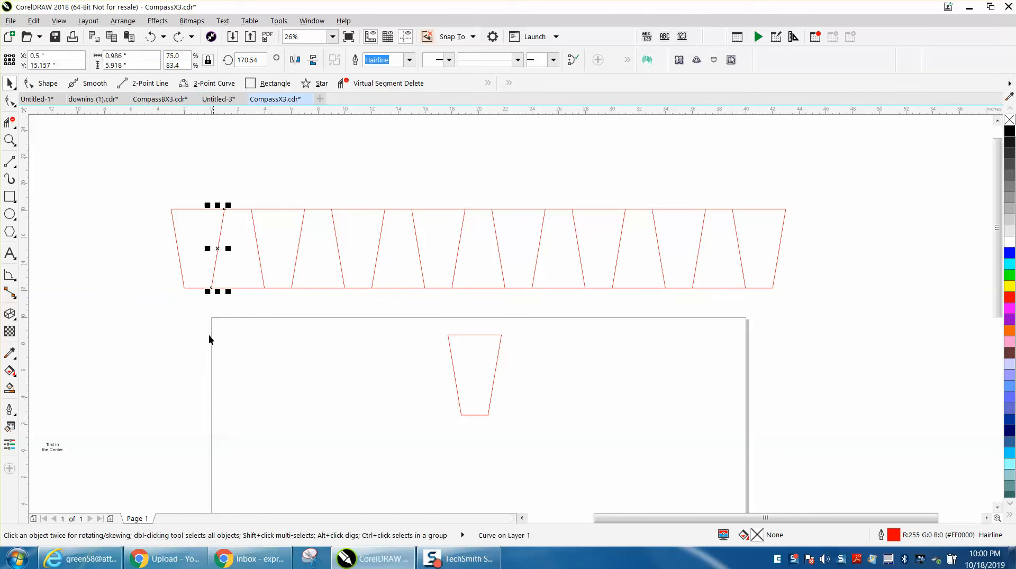
Step: Move the "Text in the Center" text up beside the left end of the trapezoid row
drag(57, 446, 121, 243)
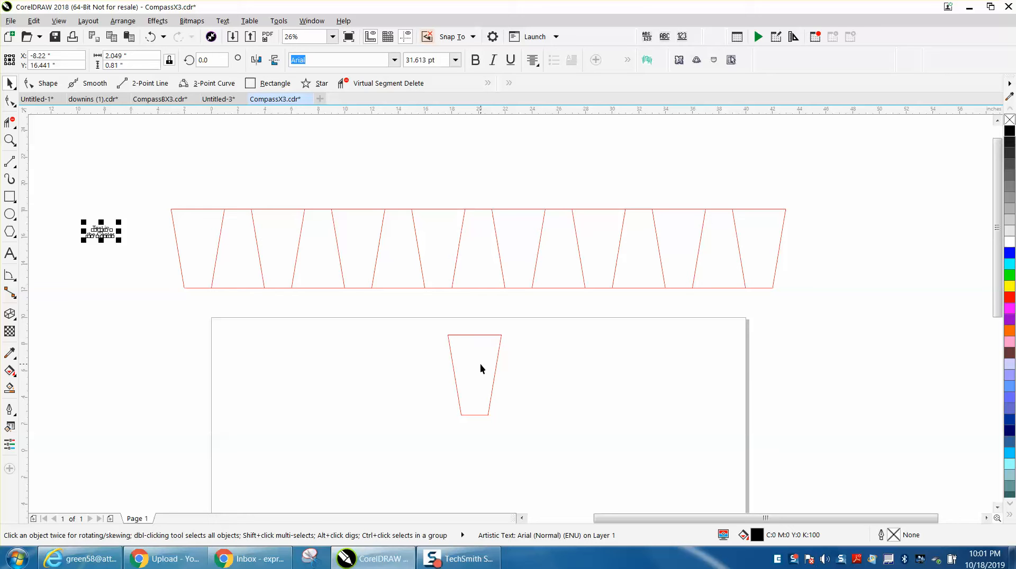
Step: Draw a vertical two-point line about 6 inches long down from the upper-left corner of the single trapezoid on the page
click(10, 140)
drag(424, 329, 544, 424)
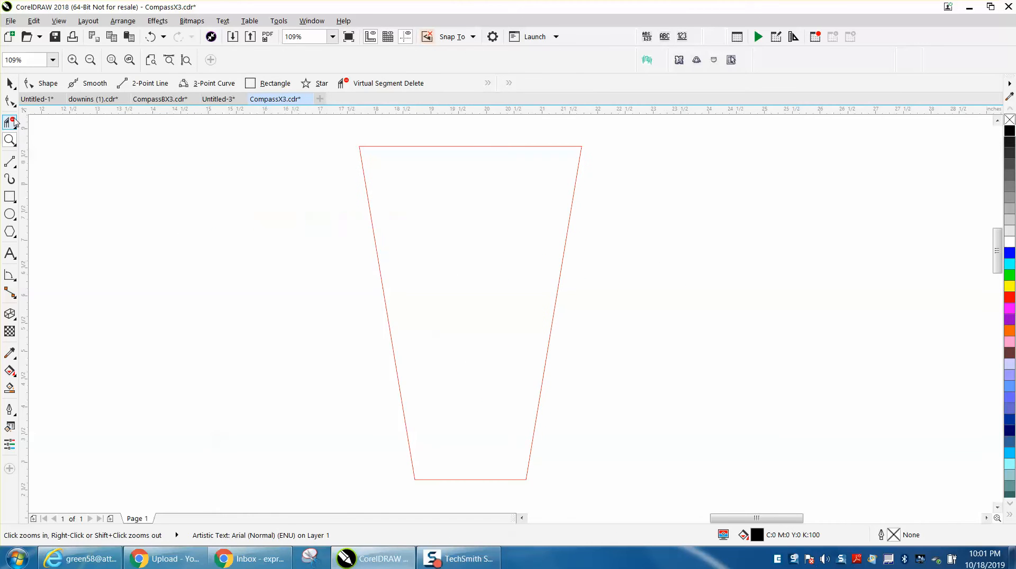
click(16, 168)
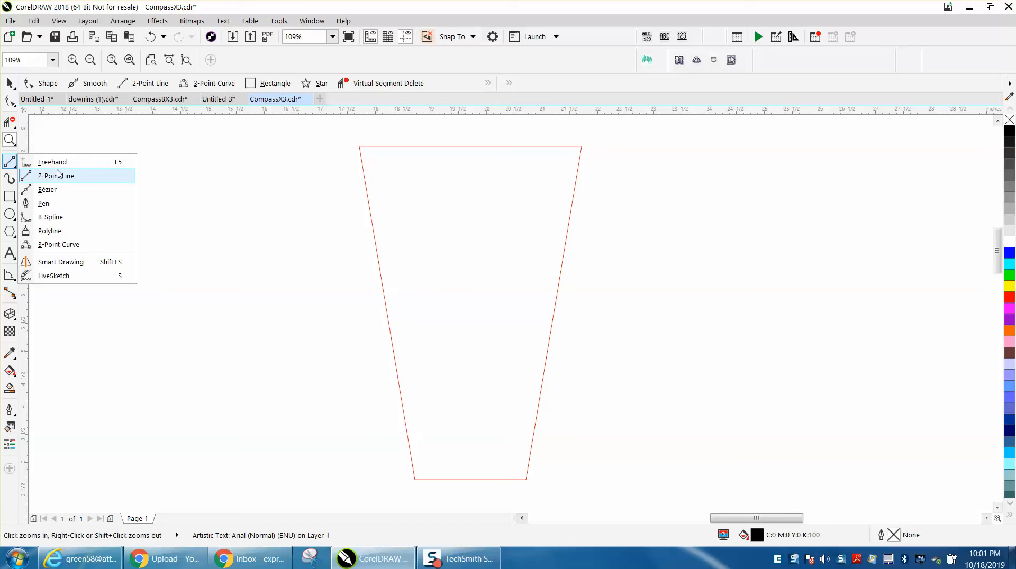
click(61, 176)
drag(359, 146, 357, 481)
Step: Measure the angle between the vertical line and the trapezoid's left side with an angular dimension, and remove the dimension
click(15, 281)
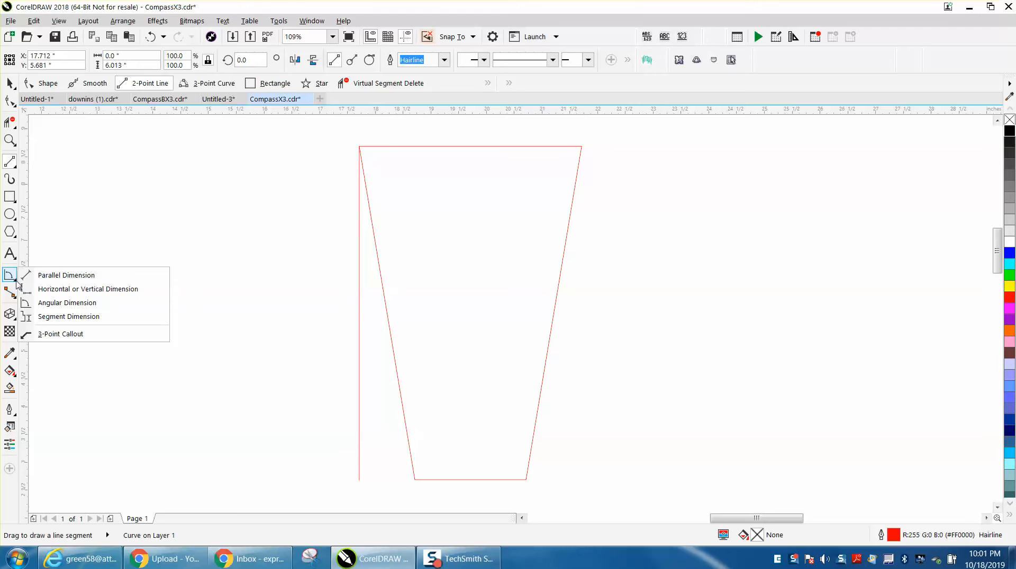
click(53, 304)
drag(359, 148, 408, 459)
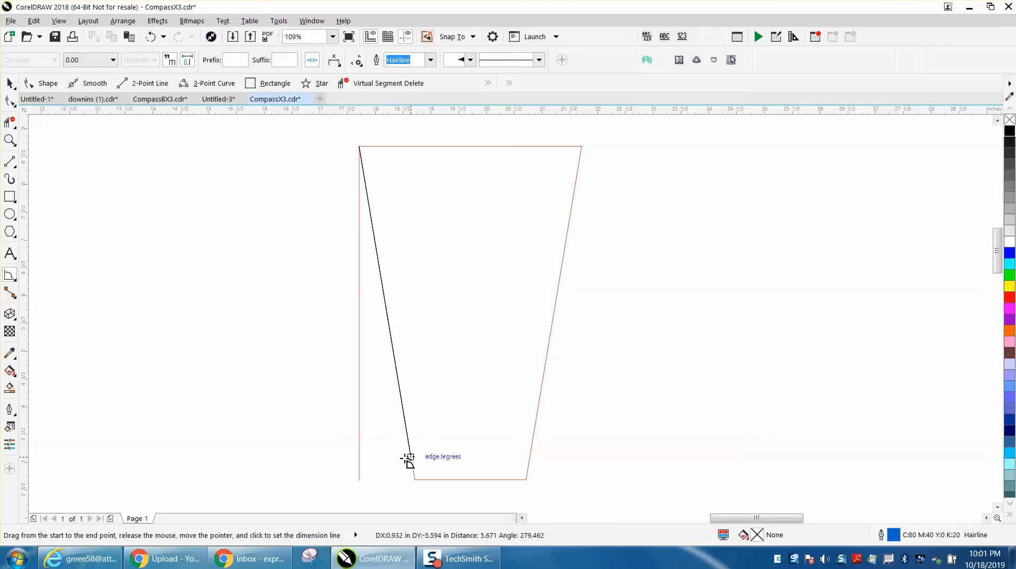
click(360, 453)
click(359, 451)
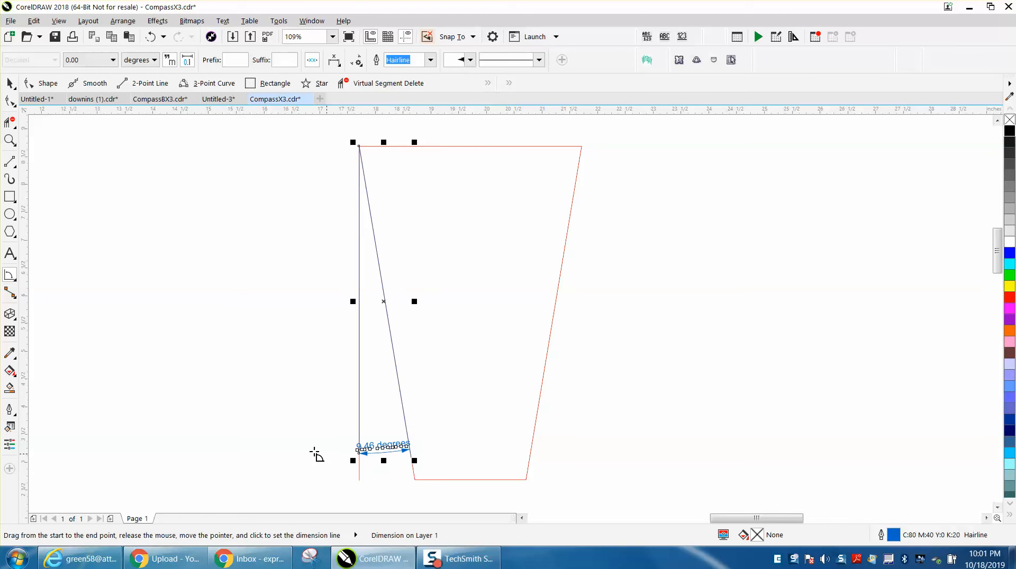
click(9, 84)
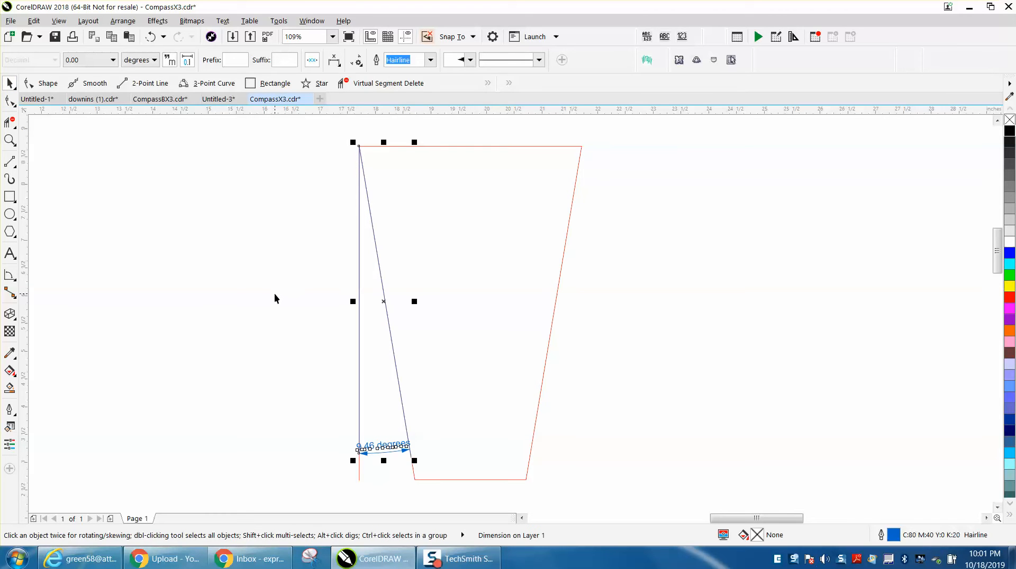
key(Delete)
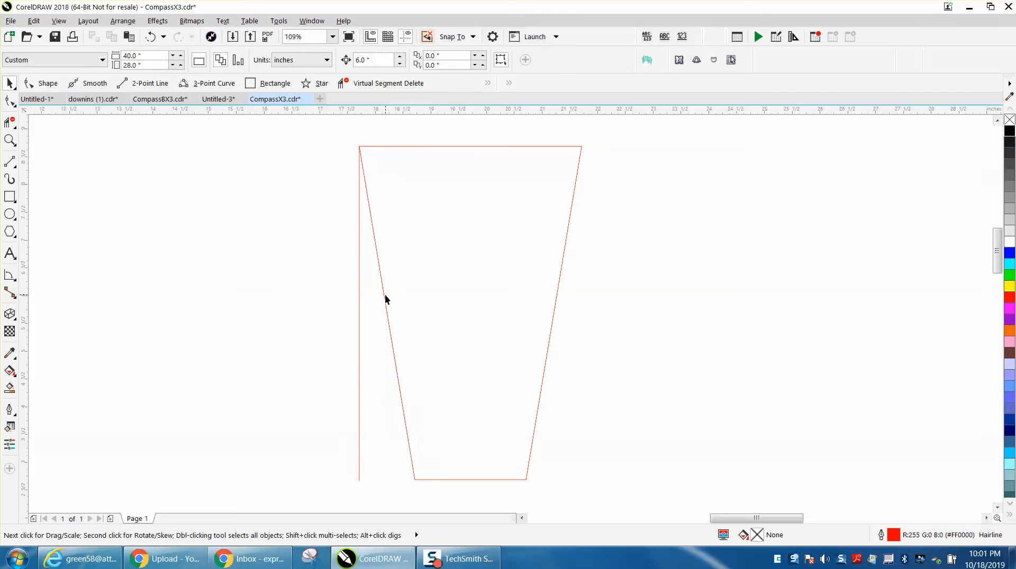
Step: Delete the single trapezoid on the page together with the vertical line at its corner
scroll(381, 298, down, 2)
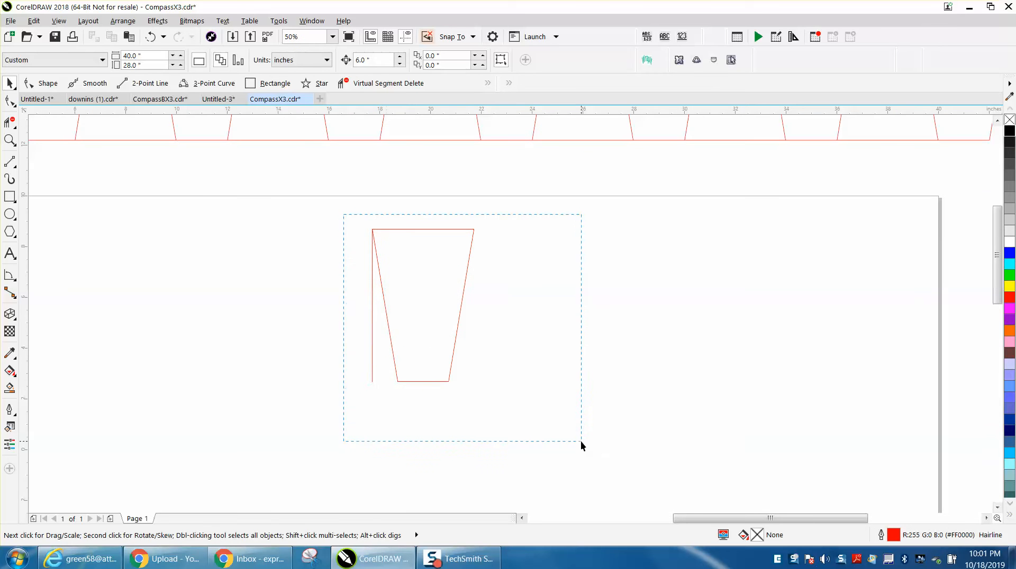
drag(580, 442, 583, 440)
key(Delete)
scroll(503, 415, down, 2)
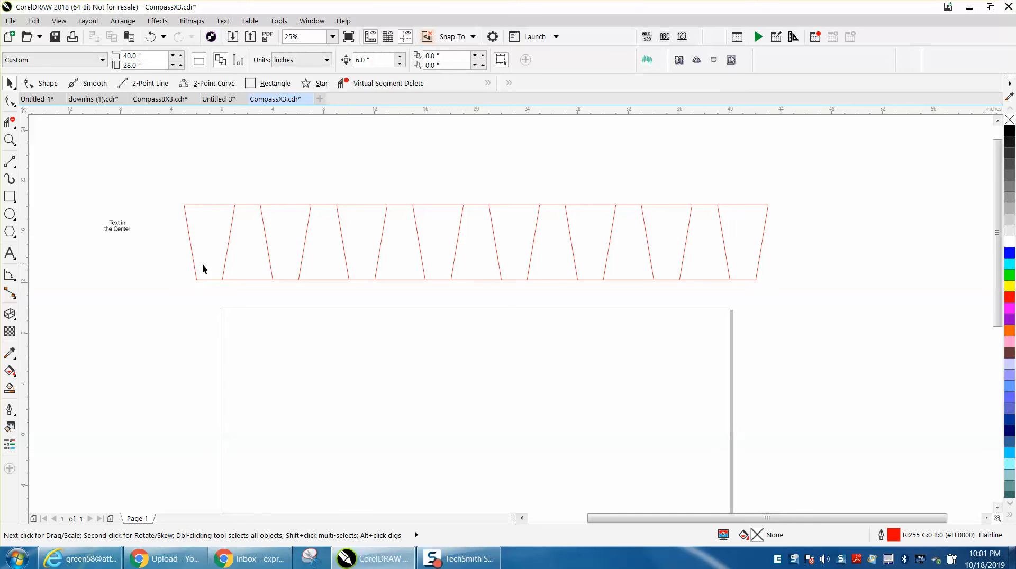
Step: Draw a vertical two-point line near the page's upper-left corner and set its height to 6 inches
click(10, 179)
click(190, 240)
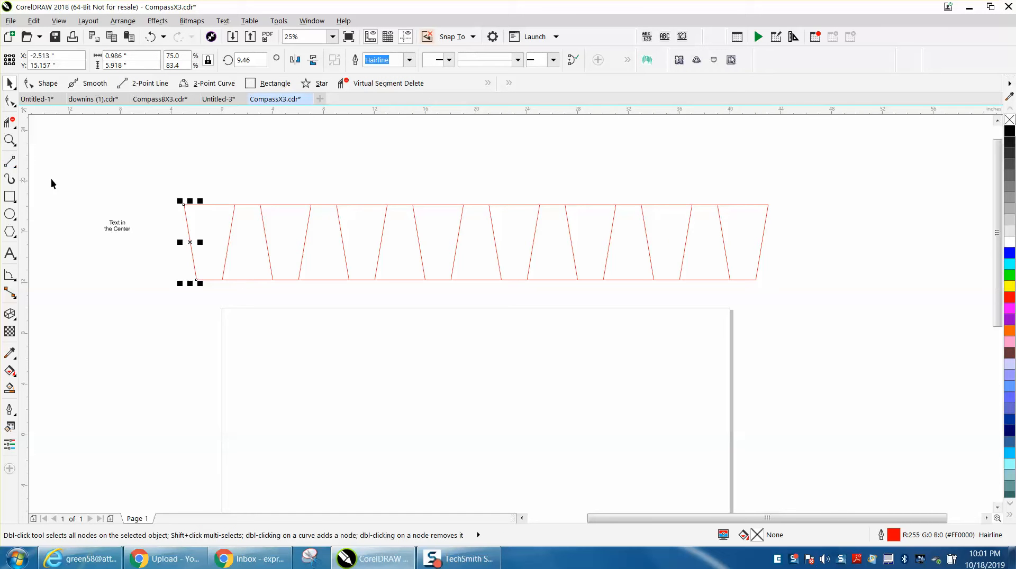
click(15, 172)
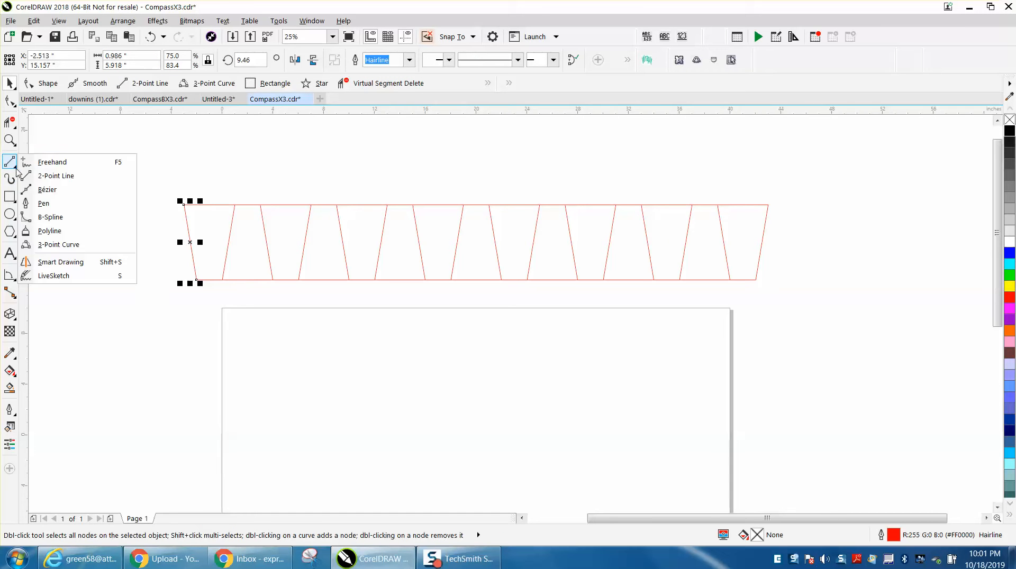
click(49, 172)
drag(288, 348, 287, 429)
drag(133, 66, 104, 65)
text(6)
key(Return)
key(space)
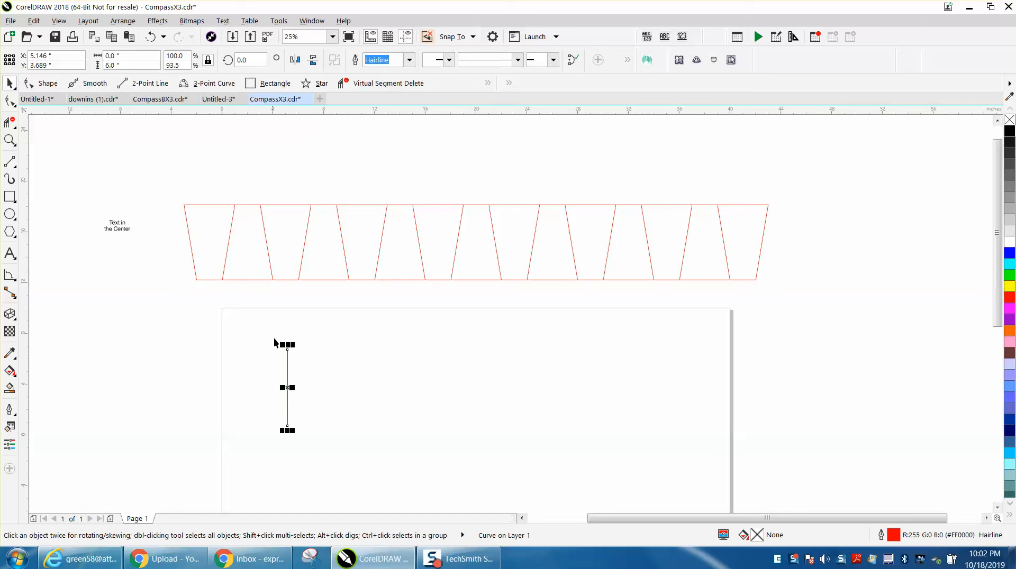
Step: Place the vertical line's rotation centre at its lower end and rotate the line by 9.46 degrees
click(287, 387)
drag(288, 388, 288, 426)
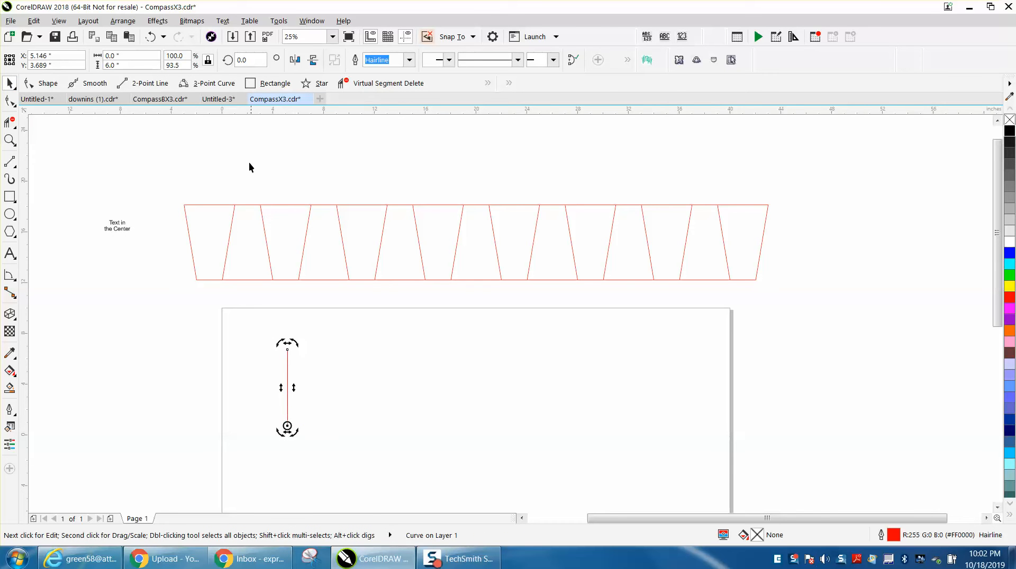
click(241, 60)
text(9.46)
key(Return)
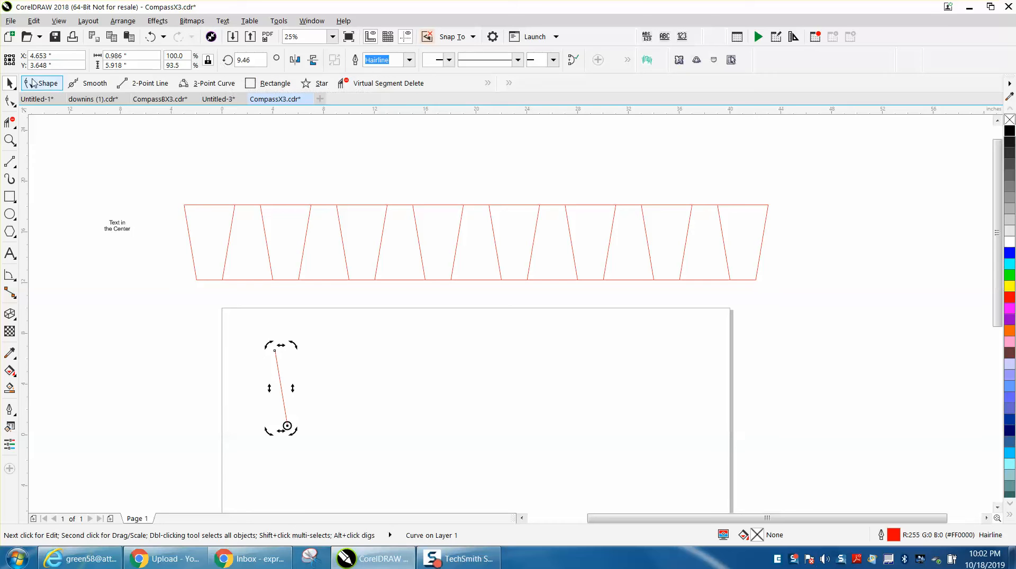
Step: Set the nudge distance to 2 inches with nothing selected
click(10, 139)
drag(217, 311, 494, 478)
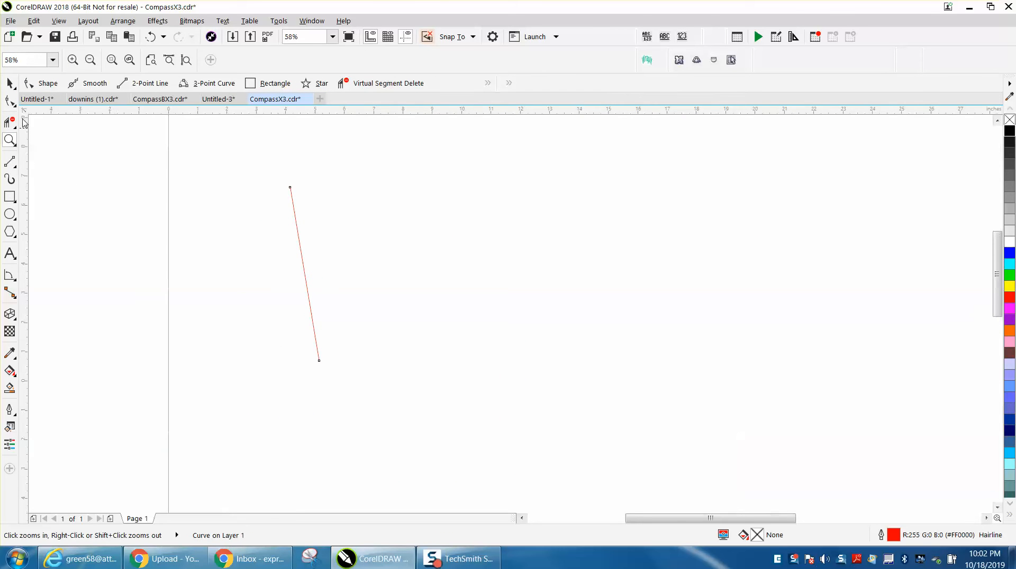
click(9, 83)
scroll(348, 264, down, 2)
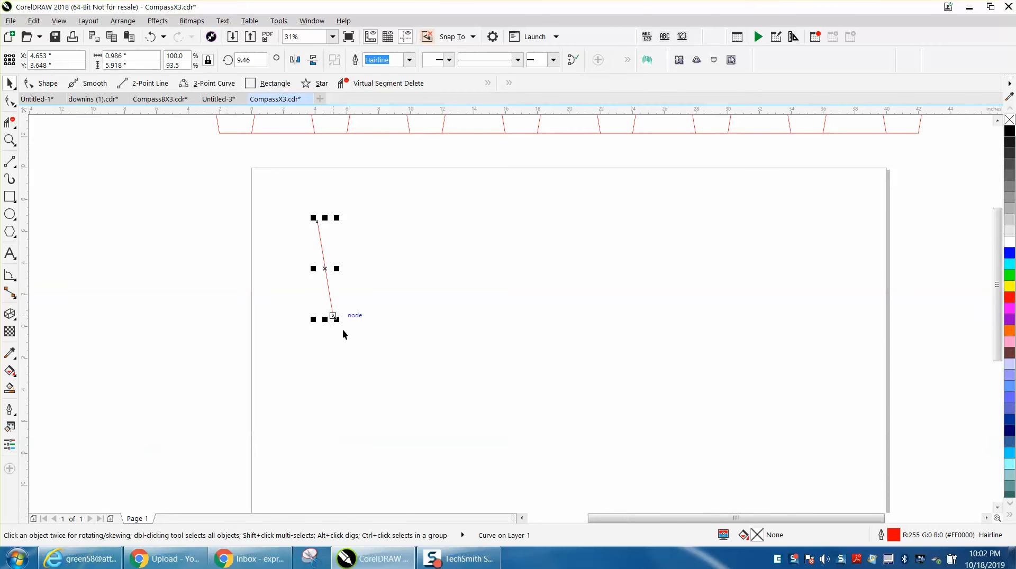
scroll(245, 291, down, 2)
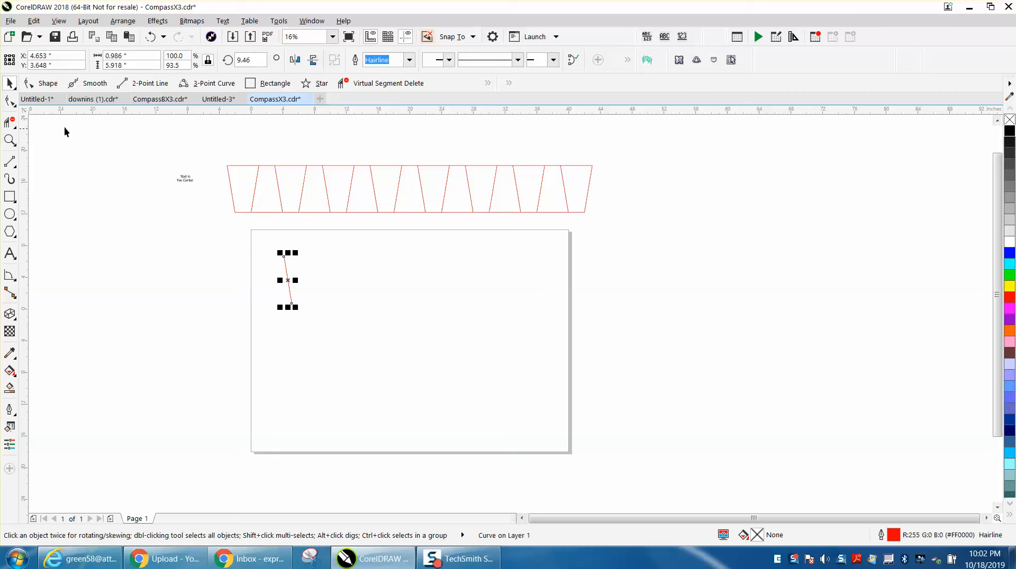
click(353, 135)
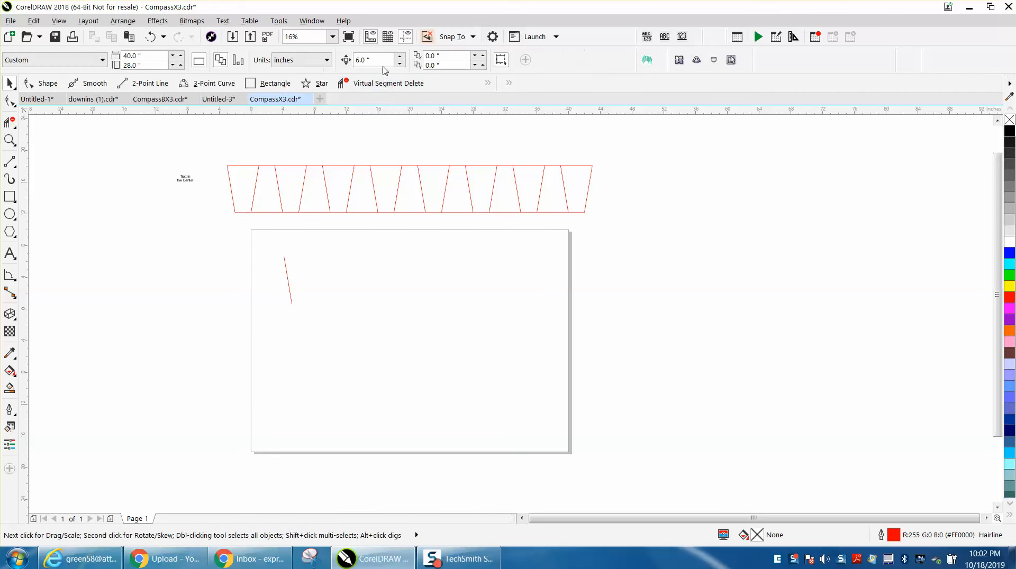
click(365, 60)
text(2)
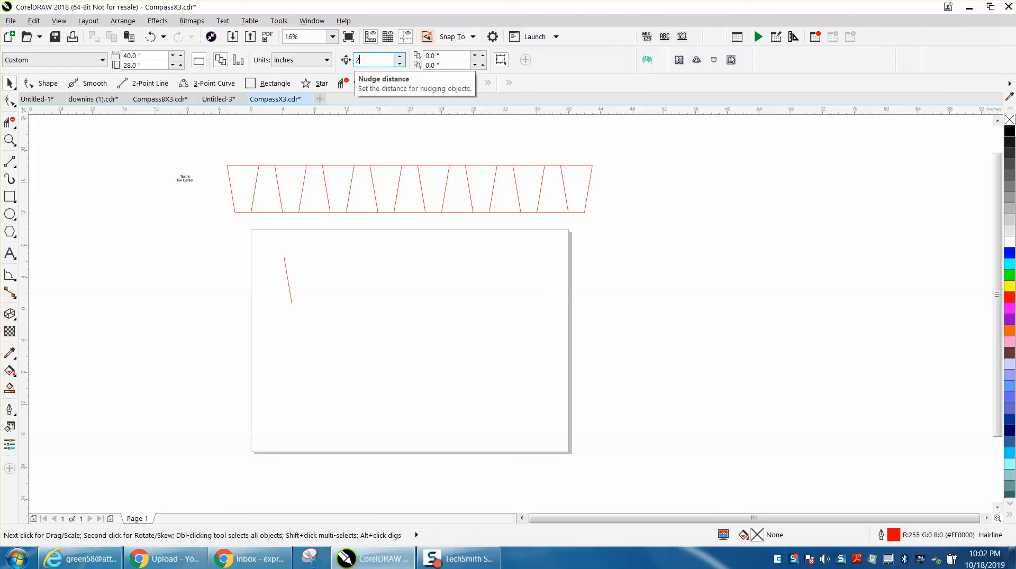
Step: Create a horizontally mirrored copy of the slanted line on the page
click(285, 274)
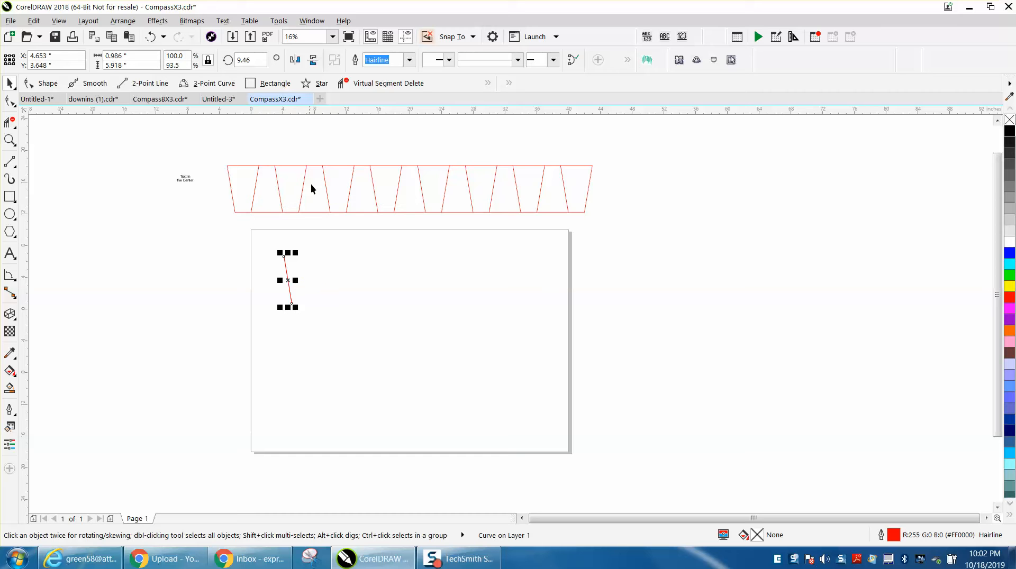
click(297, 61)
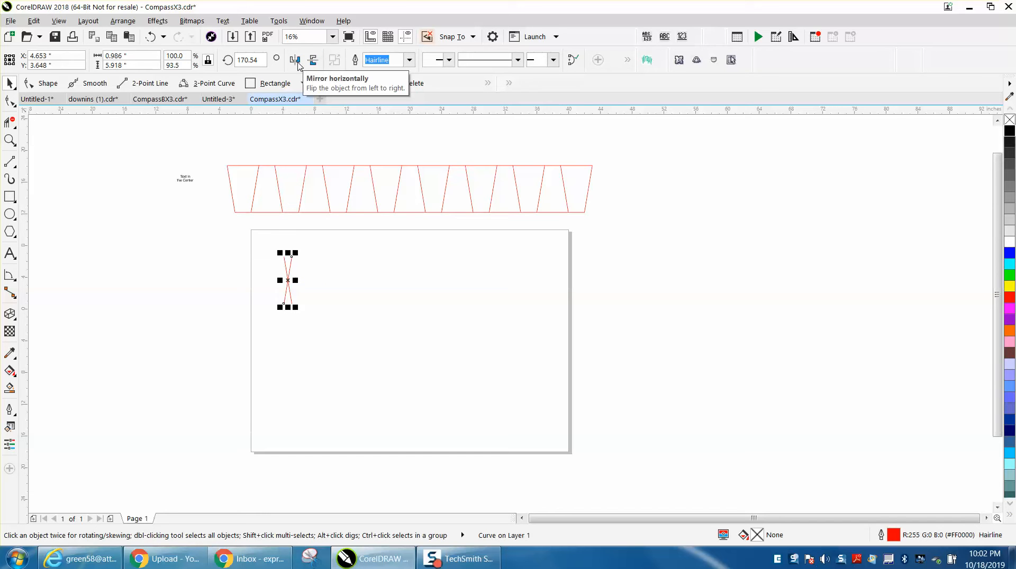
Step: Nudge the mirrored line two 2-inch increments to the right, and undo both nudges
key(Right)
key(Right)
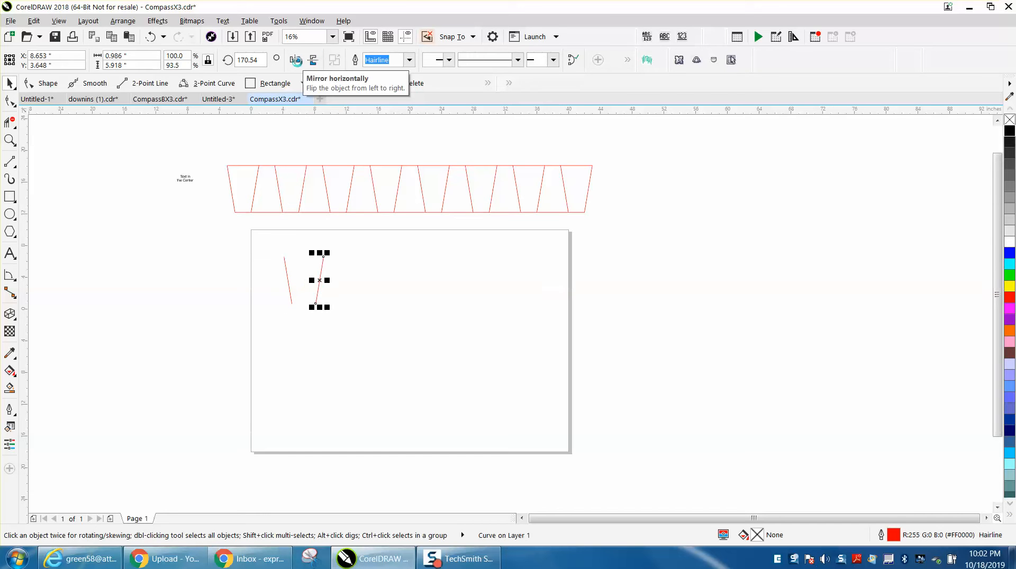
click(150, 37)
click(151, 37)
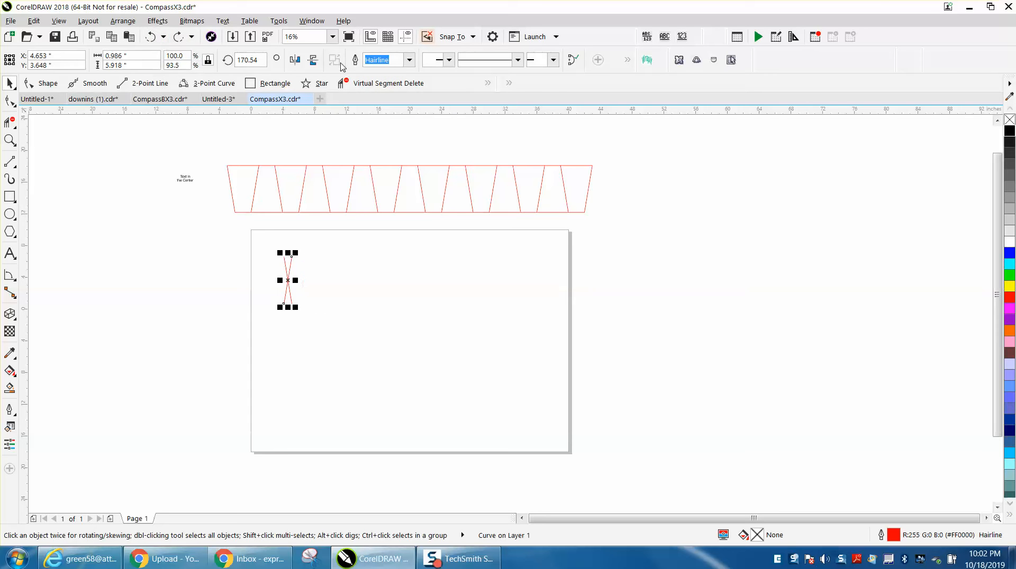
Step: Set the nudge distance to 3 inches and nudge the mirrored line to the right once
click(401, 138)
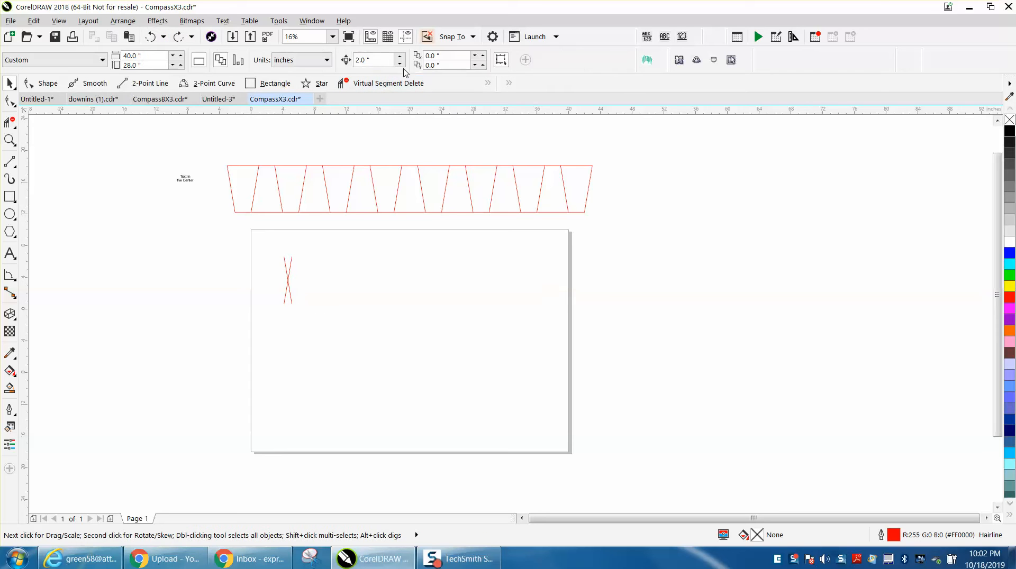
double_click(378, 60)
text(3)
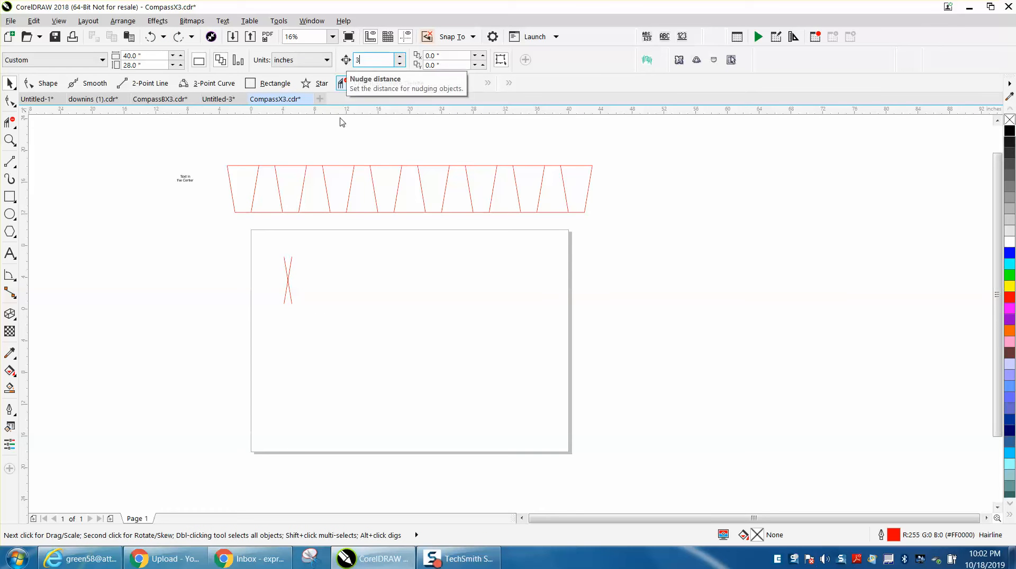
click(292, 258)
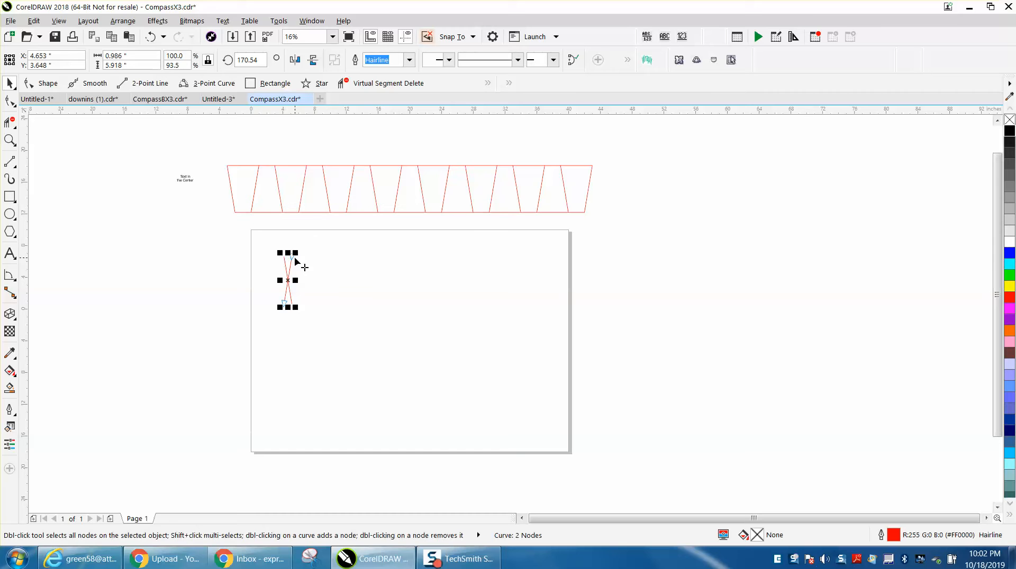
click(289, 280)
key(Right)
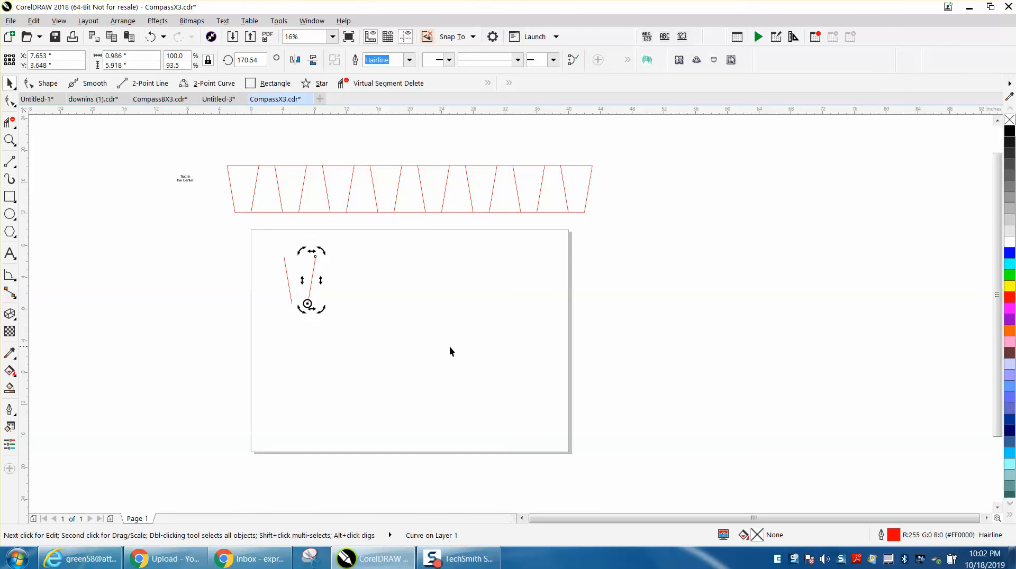
Step: Duplicate the pair of slanted lines and place the copy 6 inches to the right of the original
click(460, 349)
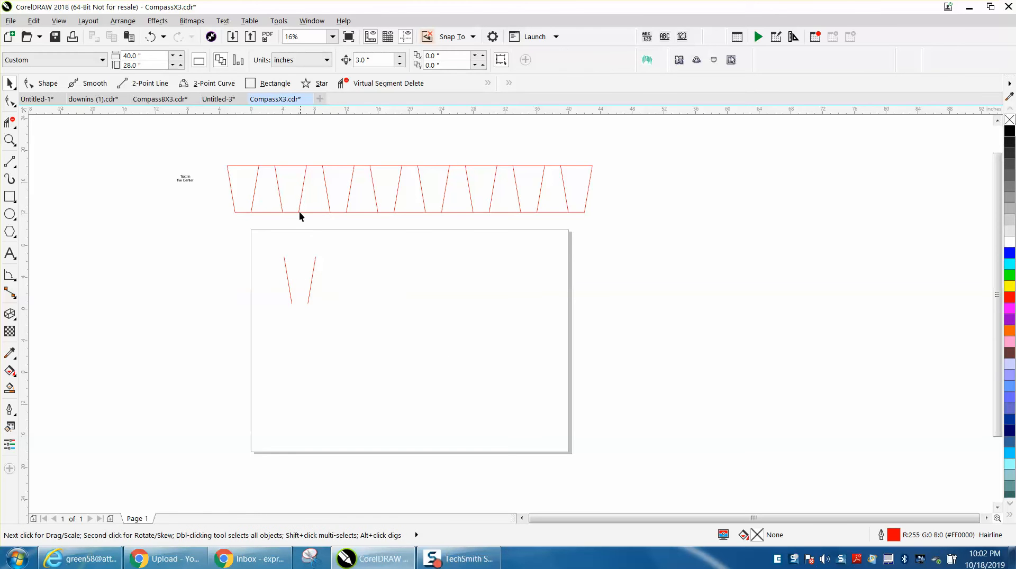
click(9, 139)
drag(219, 236, 687, 390)
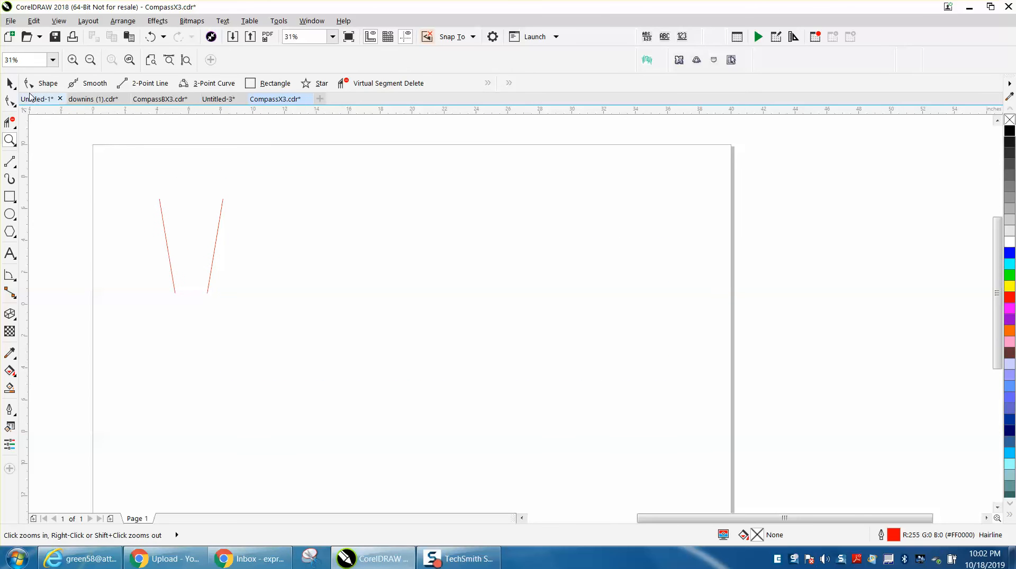
click(16, 85)
drag(390, 343, 390, 343)
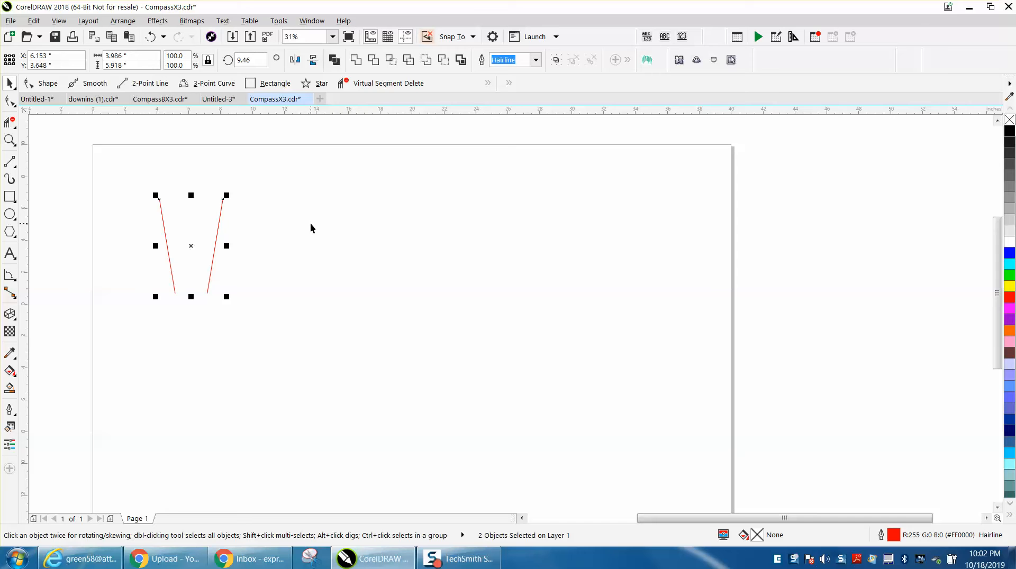
key(ctrl+d)
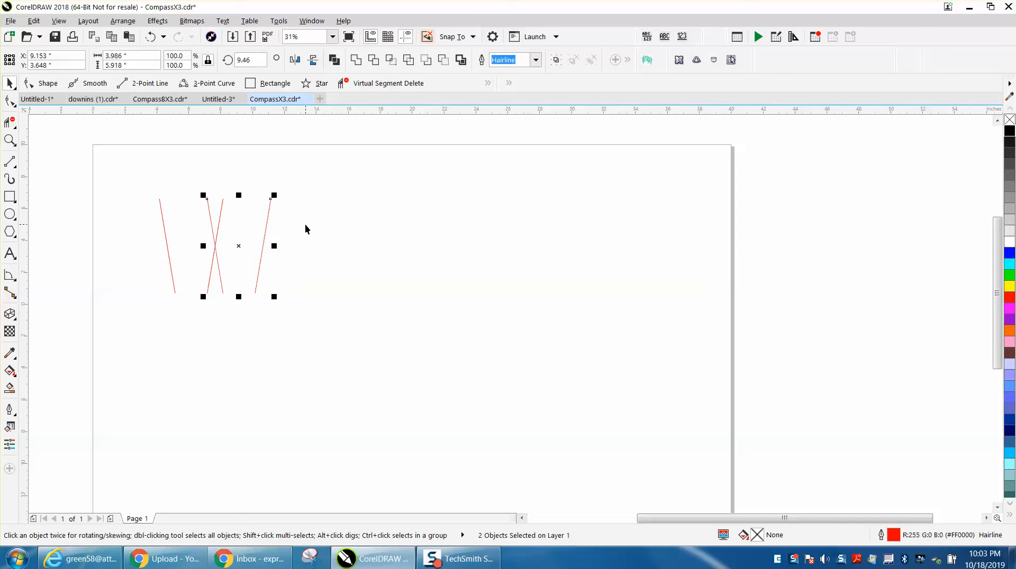
click(436, 260)
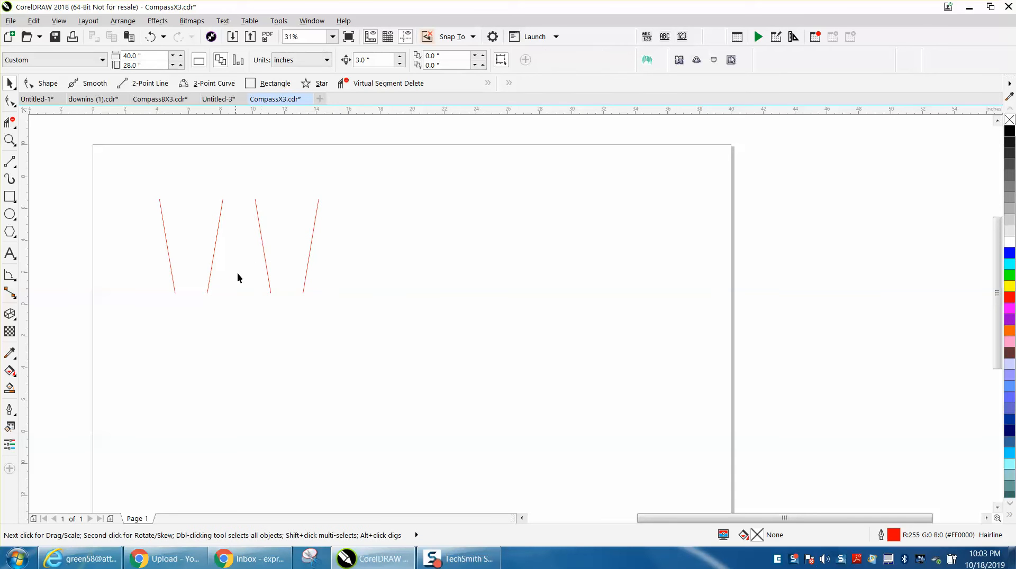
Step: Duplicate the four slanted lines together and place the copy 12 inches to the right
drag(132, 179, 393, 313)
key(ctrl+d)
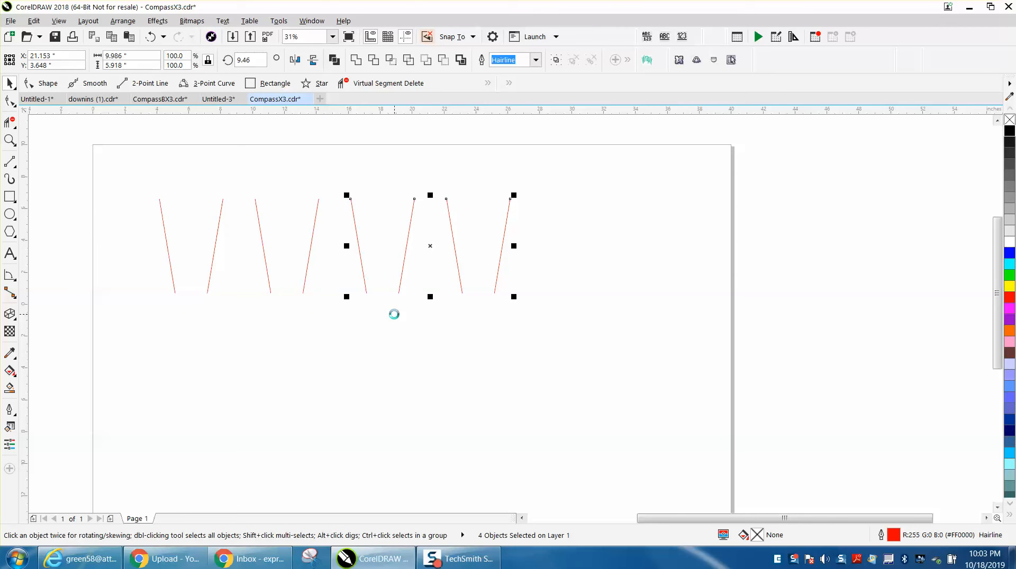
Step: Duplicate all eight slanted lines together and place the copy 24 inches to the right of the originals
drag(140, 169, 191, 248)
drag(586, 359, 586, 360)
key(ctrl+d)
key(Right)
key(Right)
key(Right)
key(Right)
key(Right)
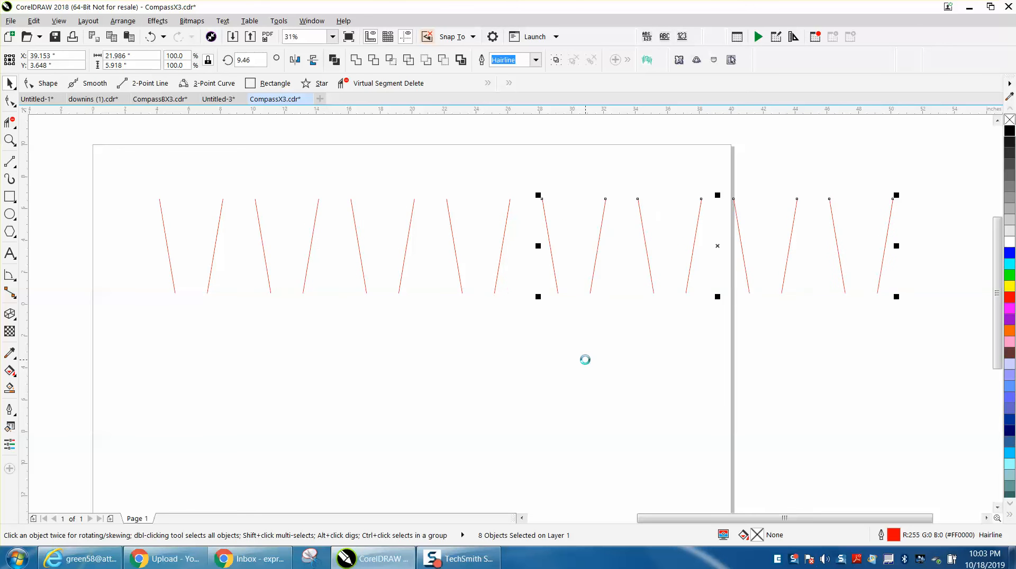
scroll(525, 364, down, 2)
click(486, 378)
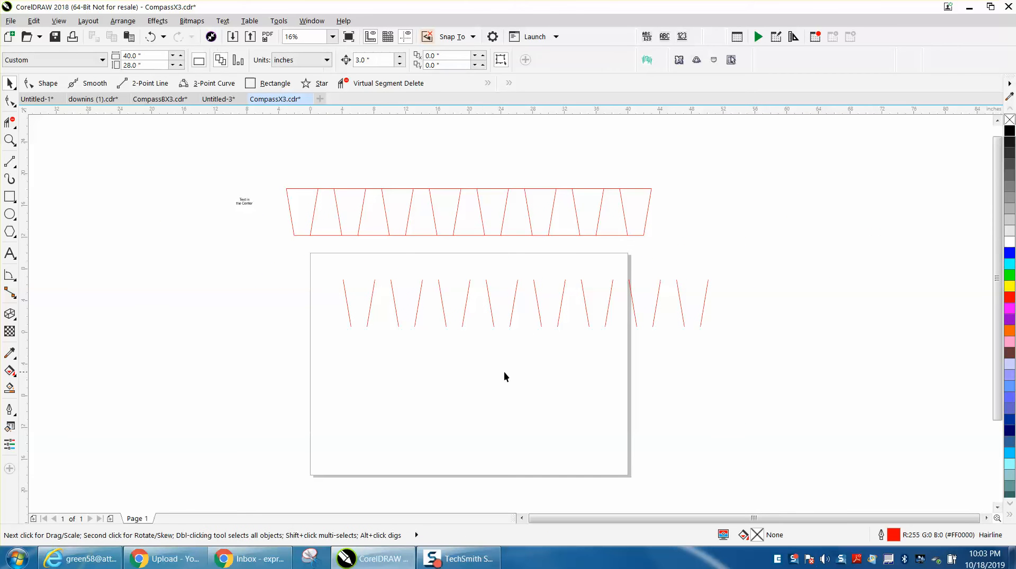
Step: Close the row with two horizontal 2-point lines, one joining the outermost lower ends and one joining the outermost upper ends
click(16, 168)
click(55, 176)
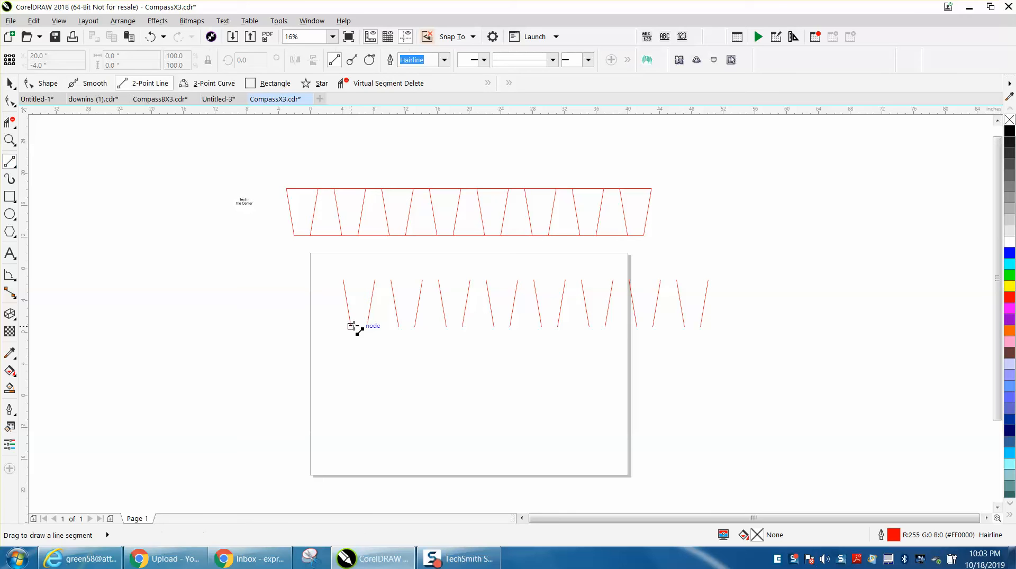
drag(351, 328, 701, 326)
drag(708, 280, 343, 280)
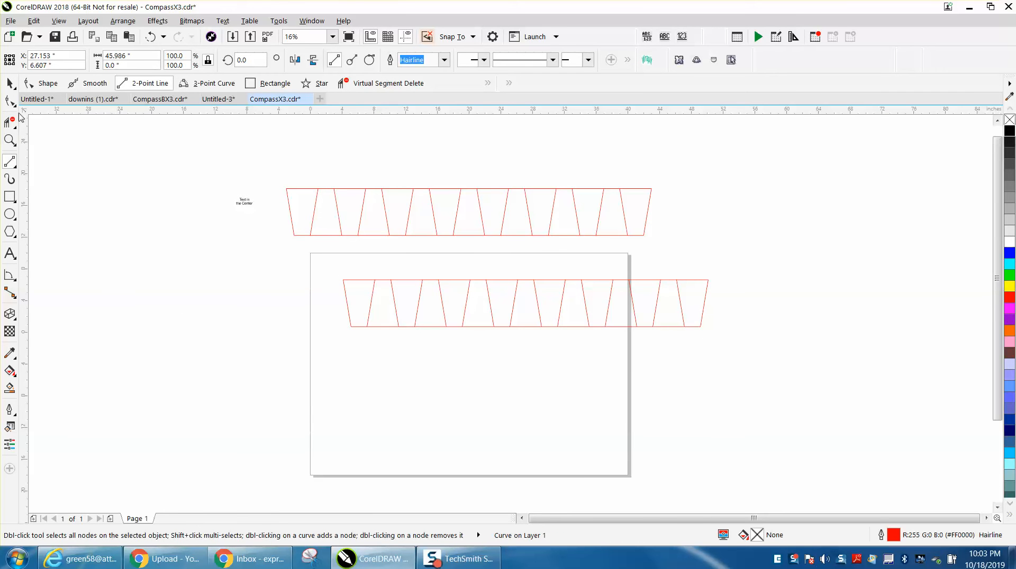
Step: Move the whole new trapezoid row left and up beneath the original row, and place the two-line text below it
click(9, 83)
click(297, 304)
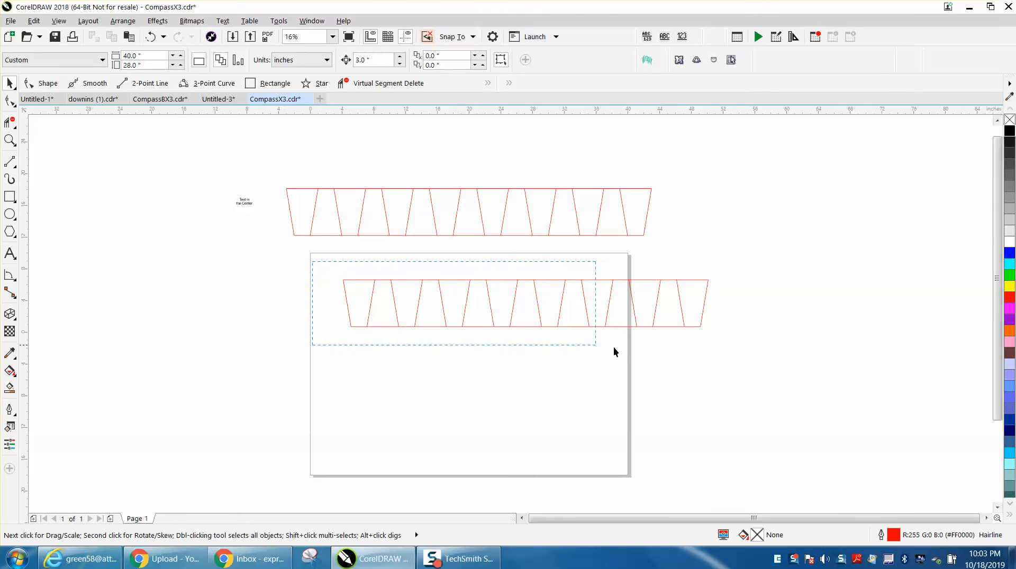
drag(762, 365, 762, 365)
drag(528, 302, 461, 280)
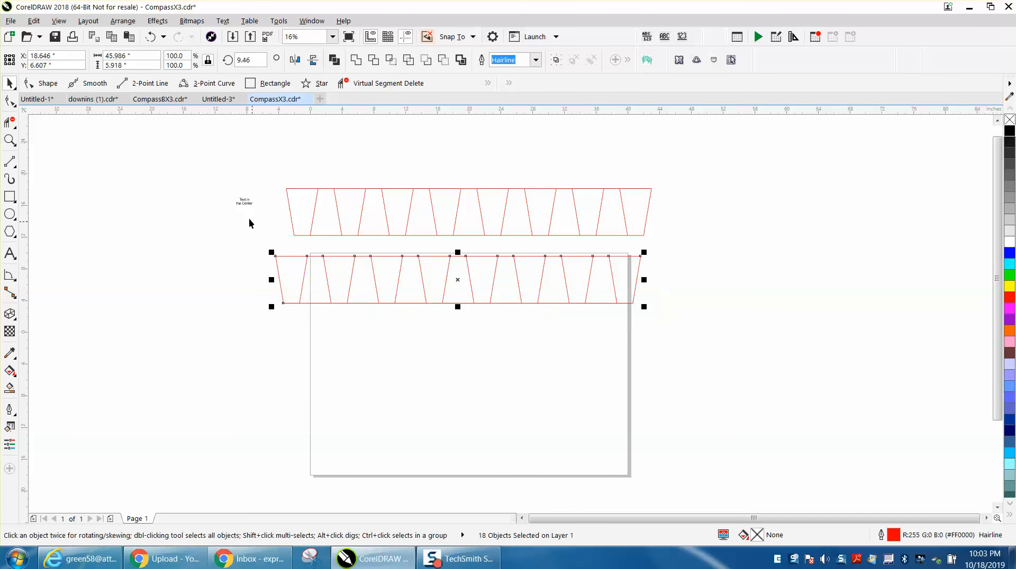
drag(242, 202, 429, 352)
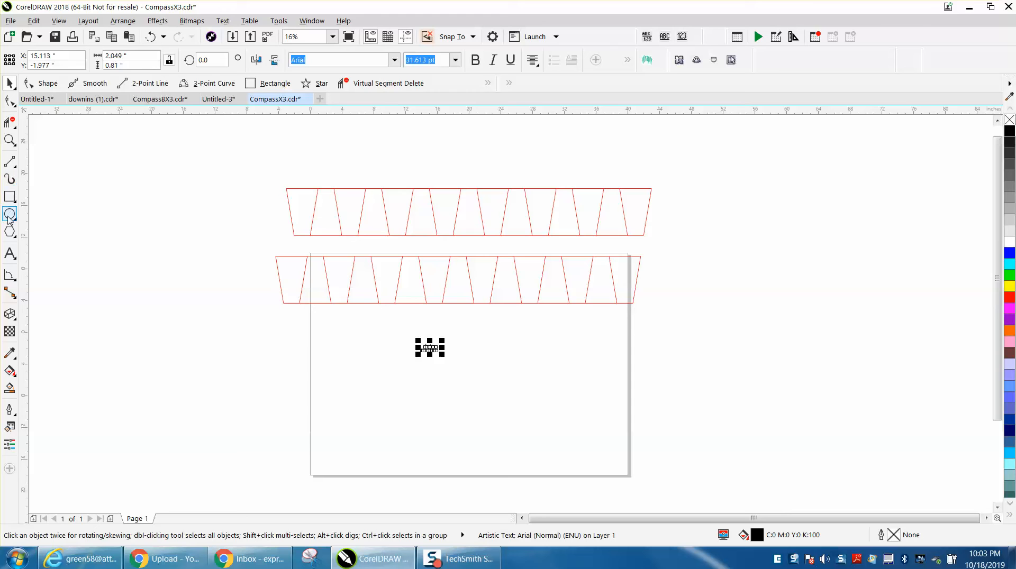
Step: Create a shape from the fourth trapezoid of the lower row with Smart Fill and center it on the page
click(10, 389)
click(439, 292)
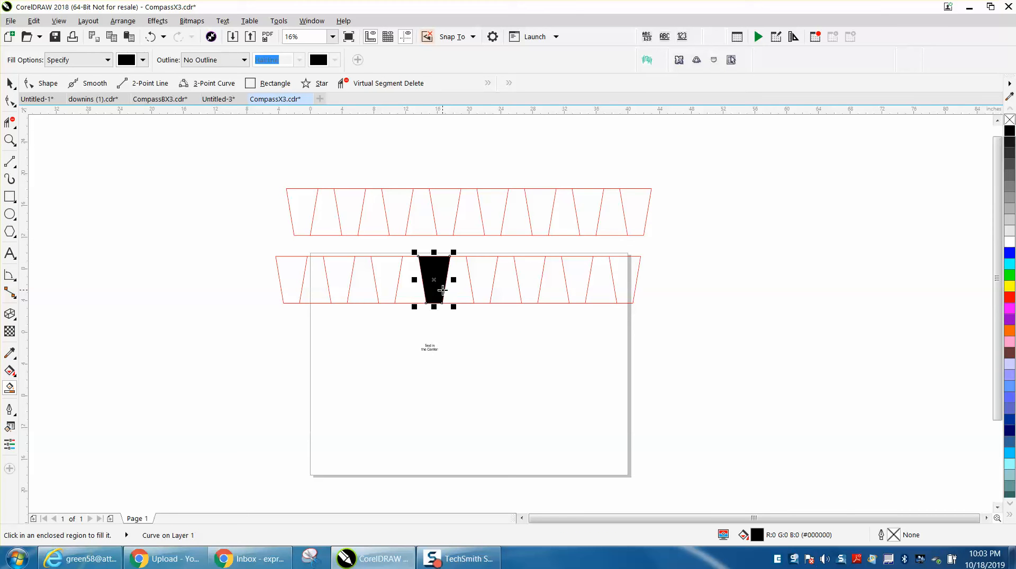
key(p)
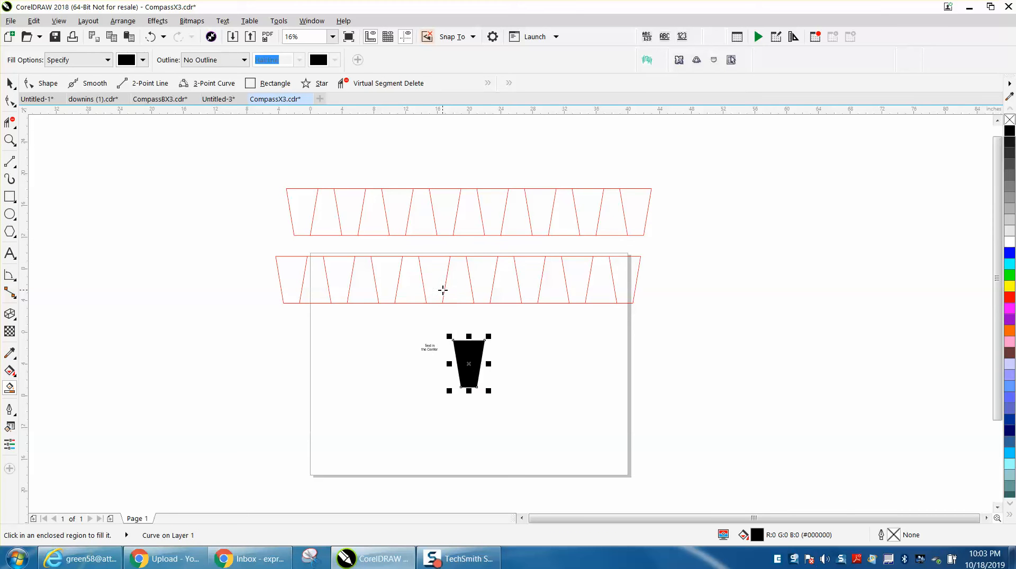
Step: Remove the fill from the centered trapezoid and give it a black outline
click(1010, 120)
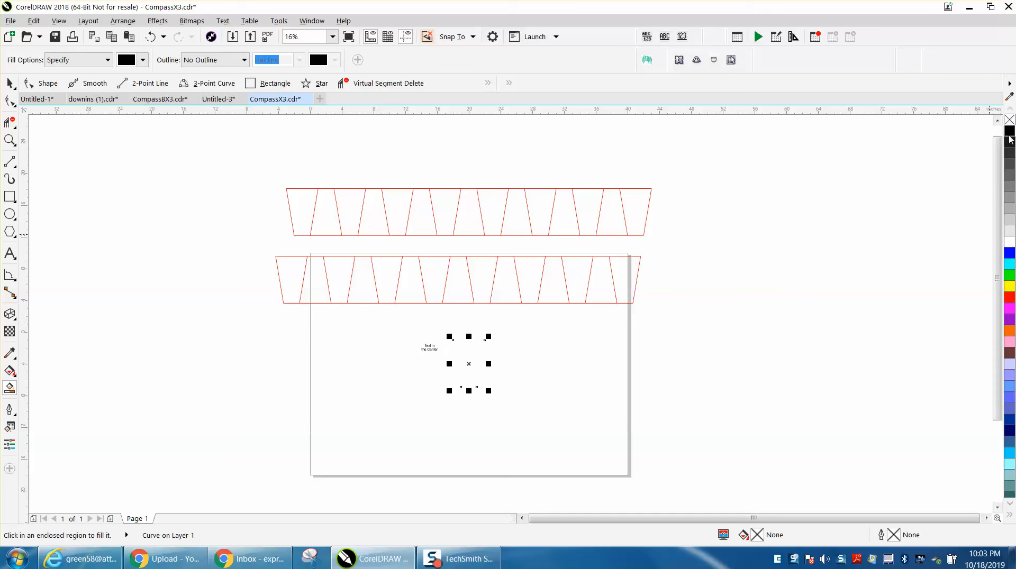
right_click(1010, 131)
Step: Center the "Text in the Center" text on the page, inside the black trapezoid
click(9, 83)
click(428, 349)
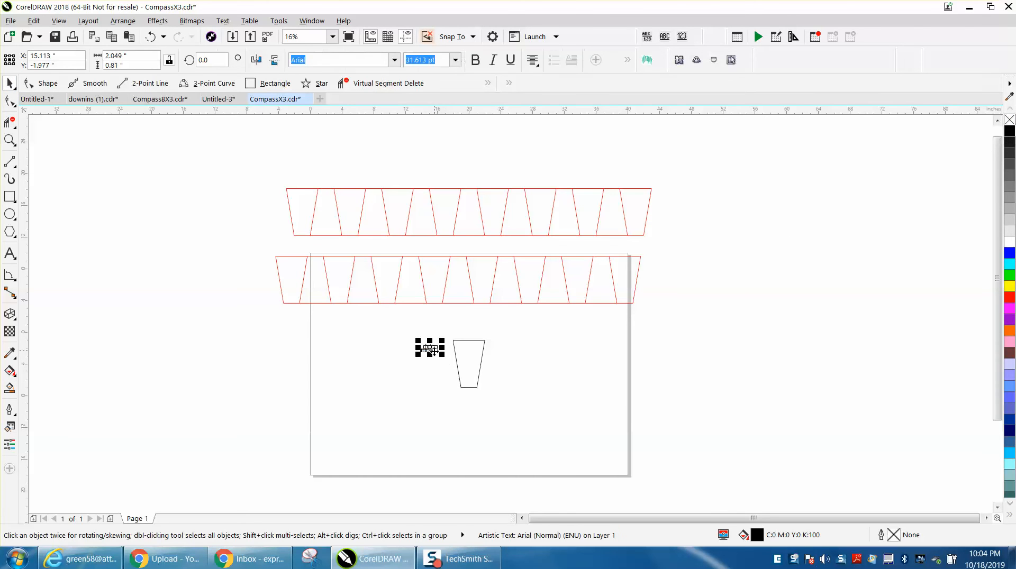
key(p)
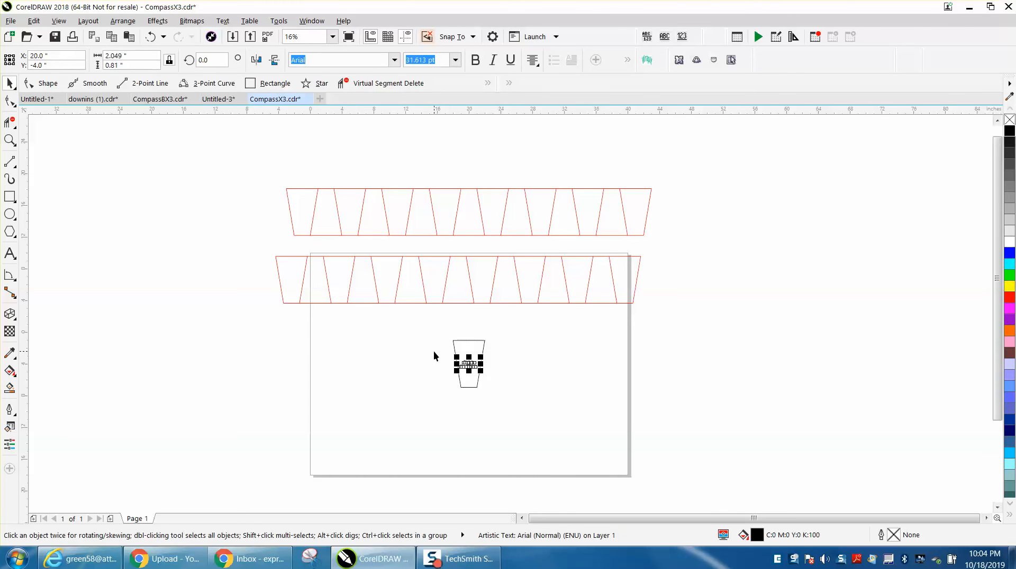
Step: Set the nudge distance to 0.5 inches with nothing selected
click(10, 141)
drag(437, 333, 589, 421)
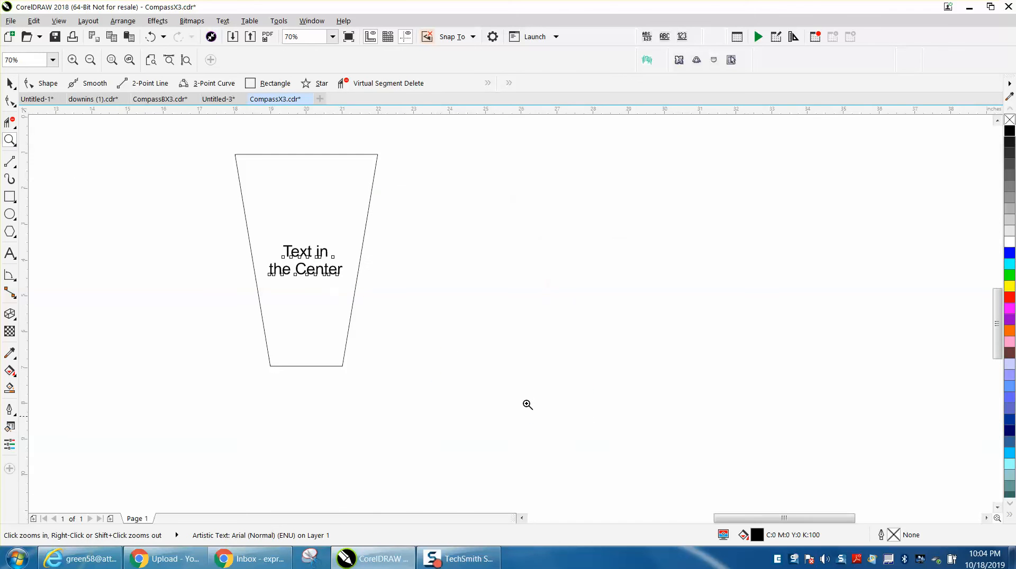
click(10, 83)
key(Escape)
double_click(373, 60)
key(BackSpace)
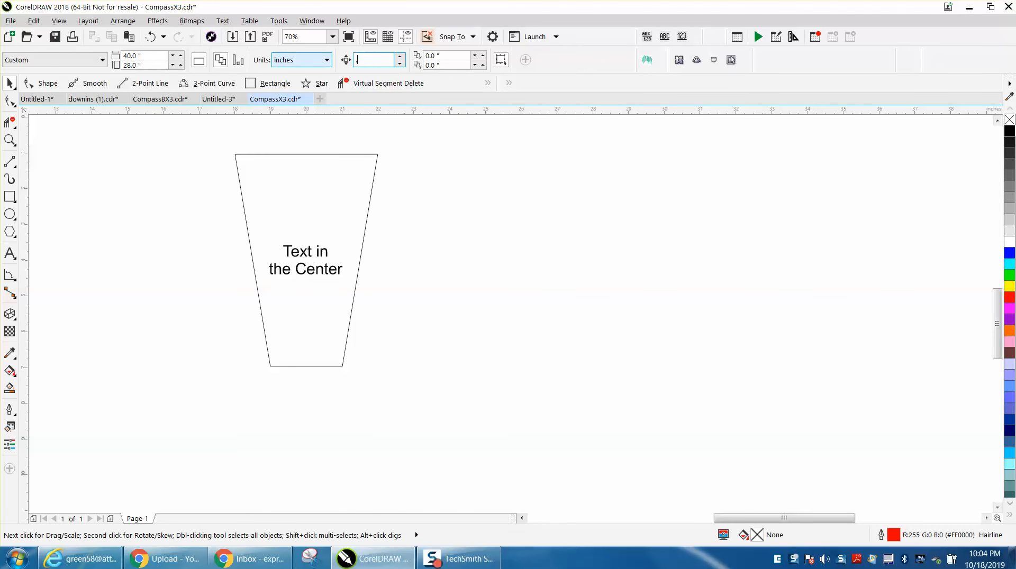
click(287, 231)
key(Escape)
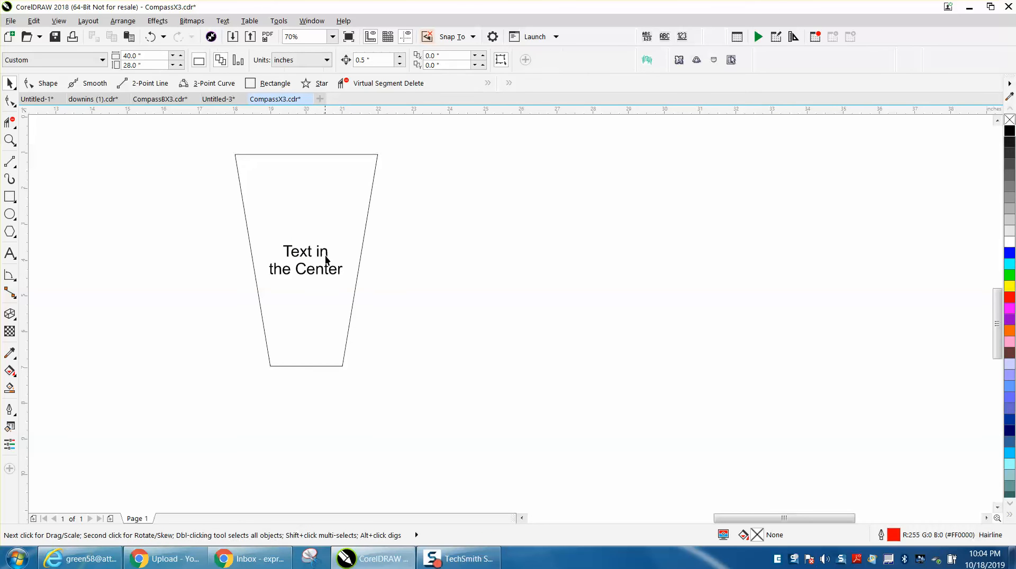
Step: Align the text with the top edge of the black trapezoid, and nudge it down once by 0.5 inches
click(326, 257)
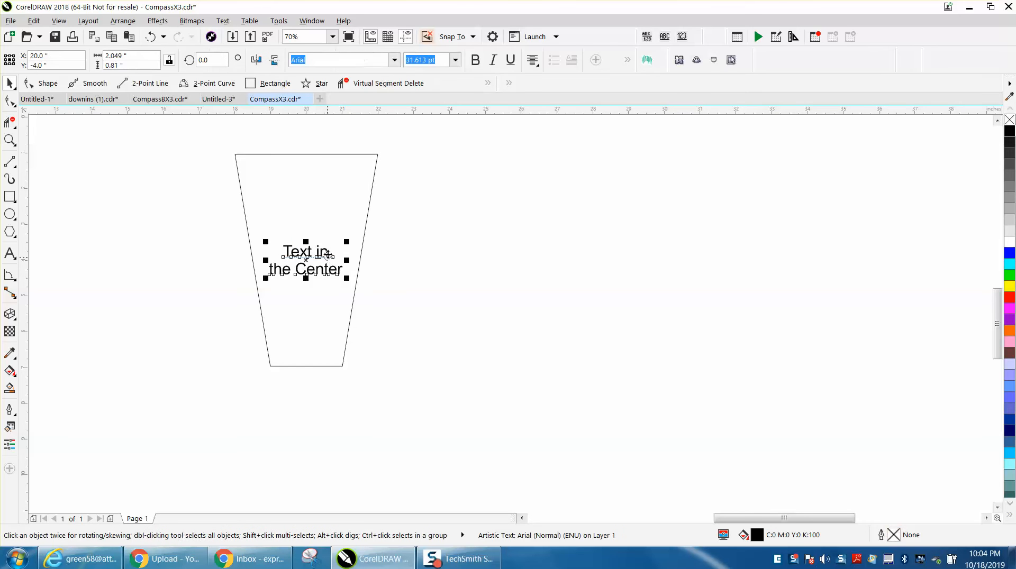
shift+click(306, 154)
key(t)
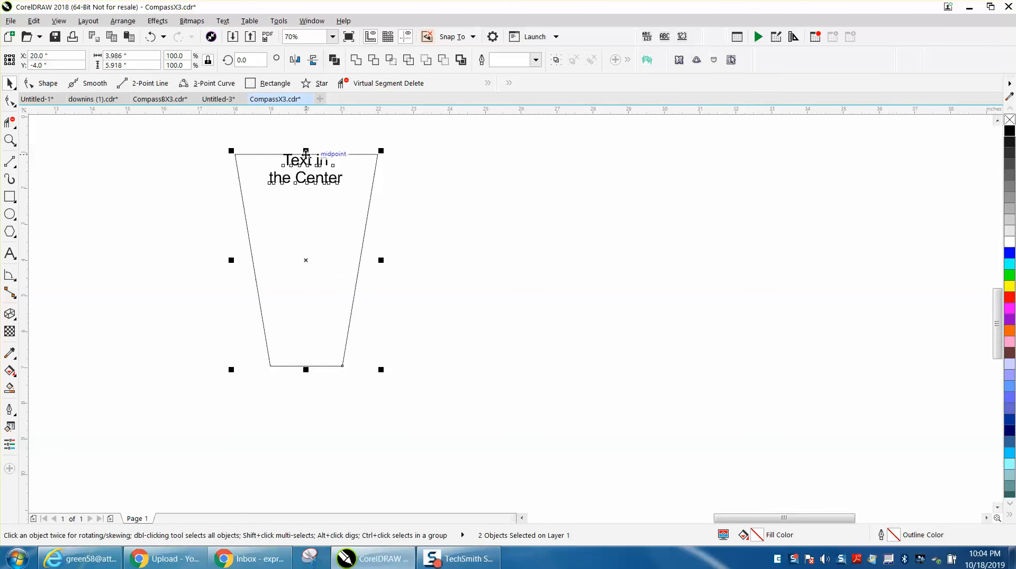
click(352, 146)
click(325, 164)
key(Down)
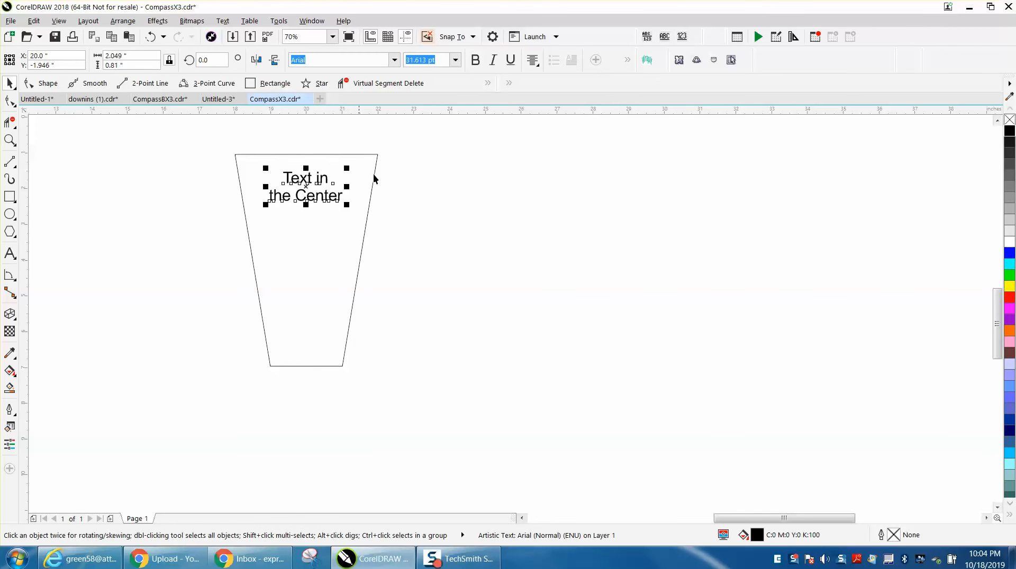
Step: Snap the black trapezoid and its text onto the lower row's first trapezoid, and move only the black outline away to the left
scroll(405, 206, down, 2)
scroll(414, 220, down, 4)
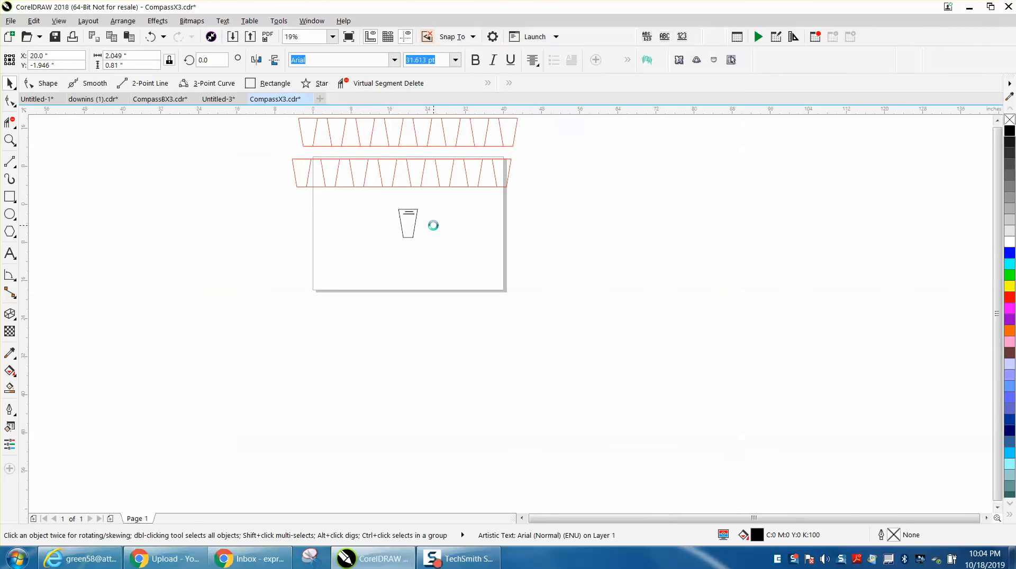
drag(440, 244, 415, 236)
click(10, 139)
click(10, 83)
click(257, 157)
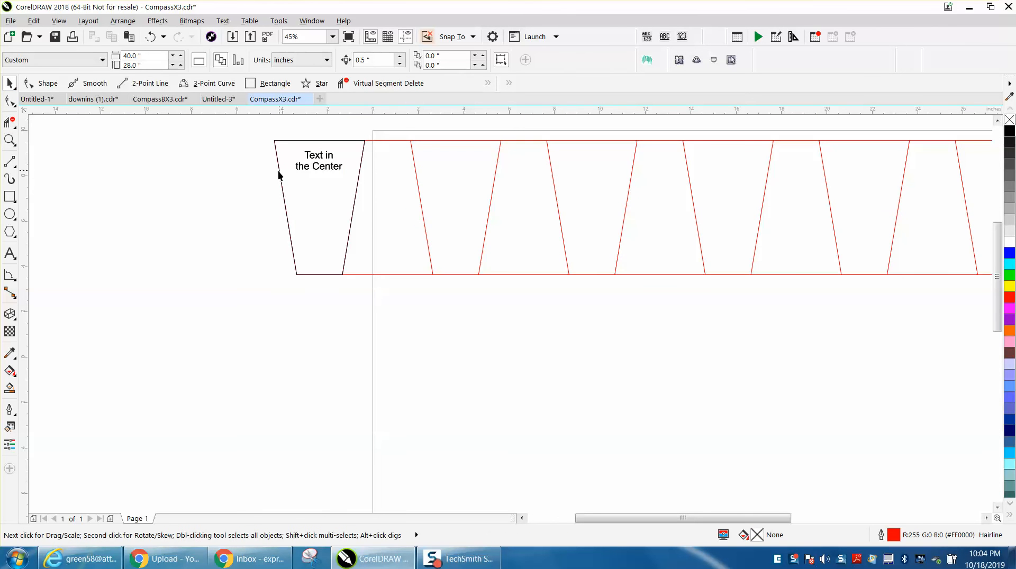
drag(279, 176, 124, 238)
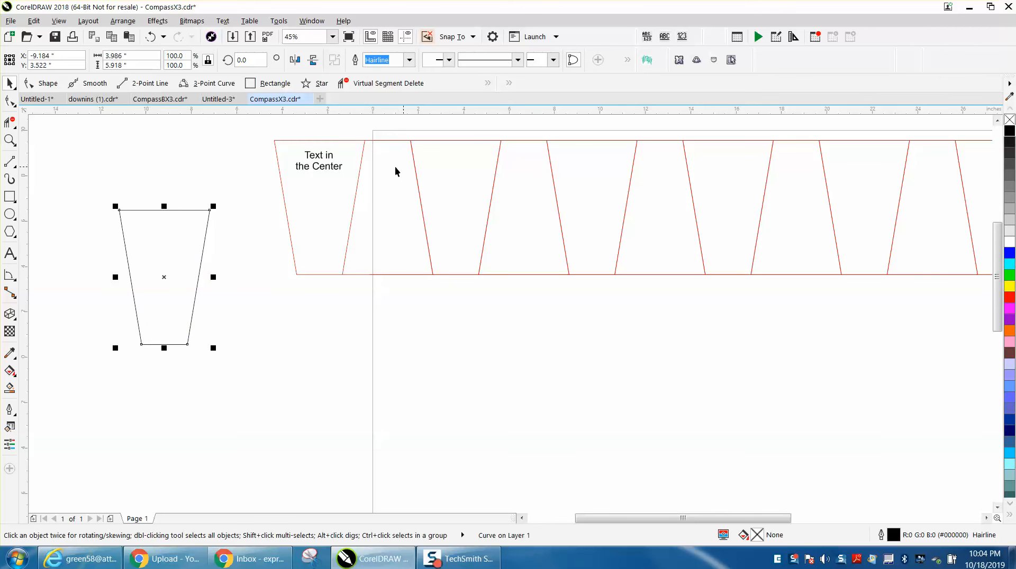
click(482, 304)
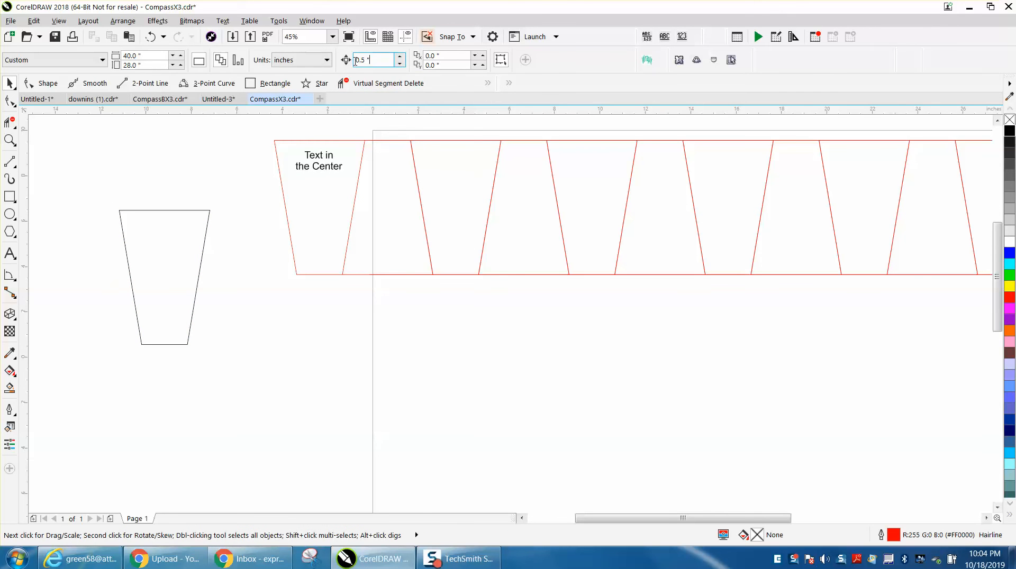
Step: Set the nudge distance to 6 inches and test it by nudging the text one trapezoid to the right and back
drag(355, 60, 348, 61)
text(6)
click(329, 156)
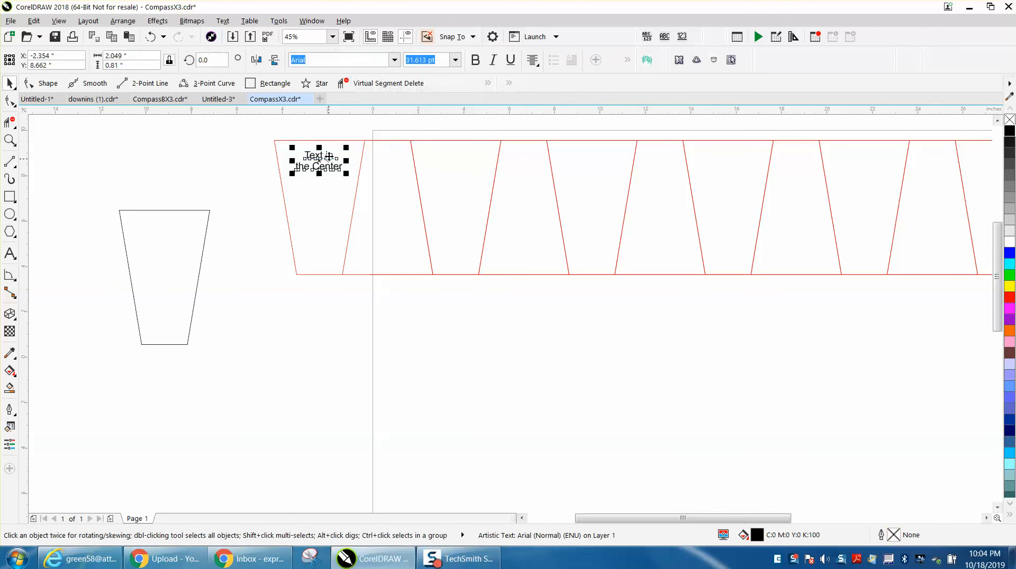
key(Right)
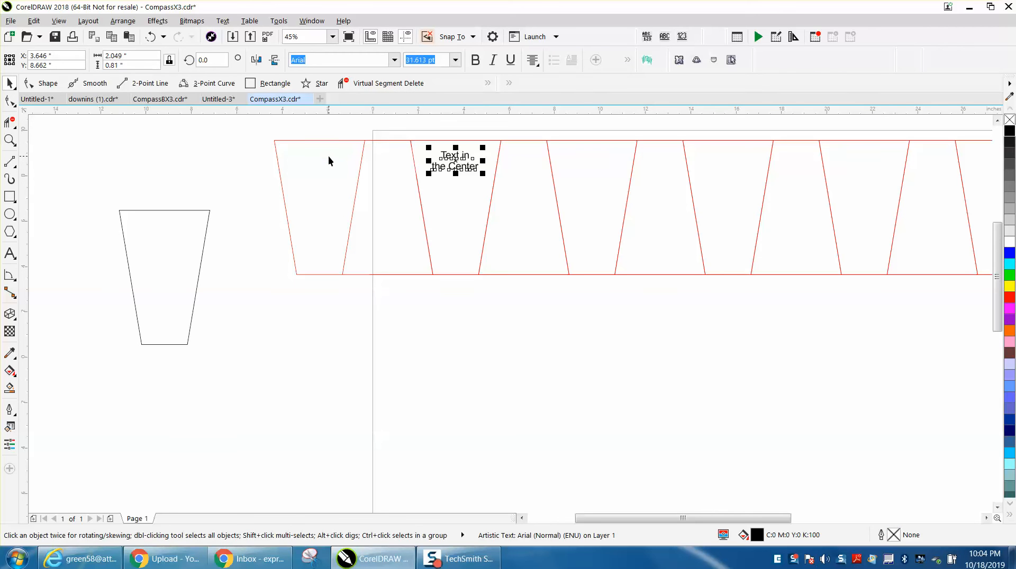
key(Left)
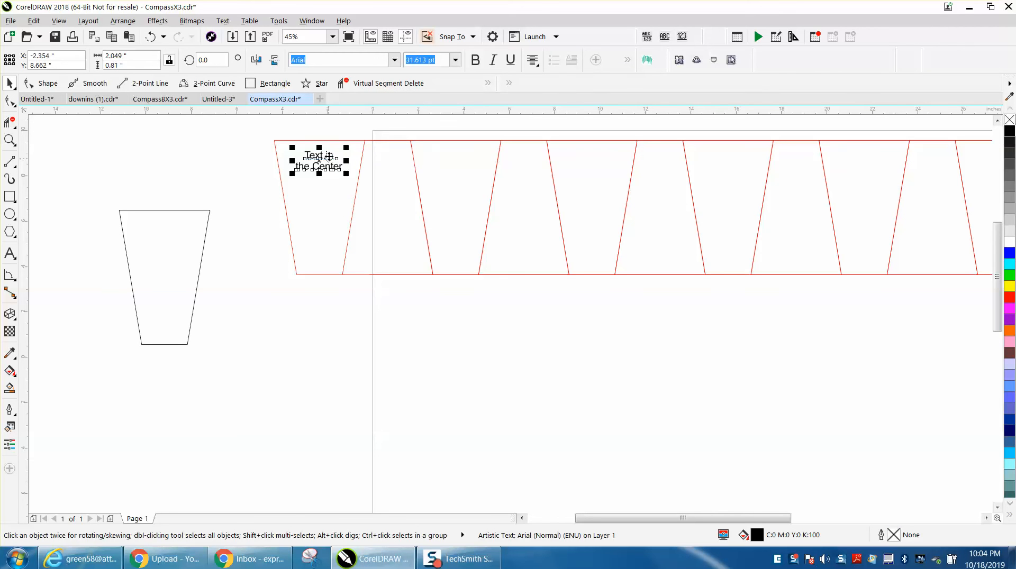
Step: Duplicate the text at 6-inch intervals to the right until each remaining trapezoid in the lower row has a copy
key(Right)
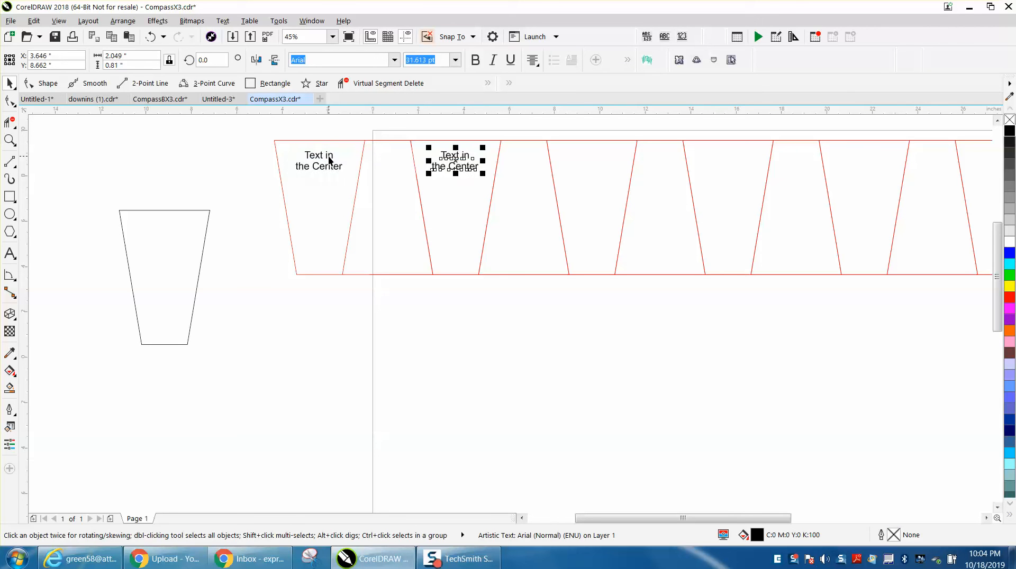
key(ctrl+d)
key(ctrl+d)
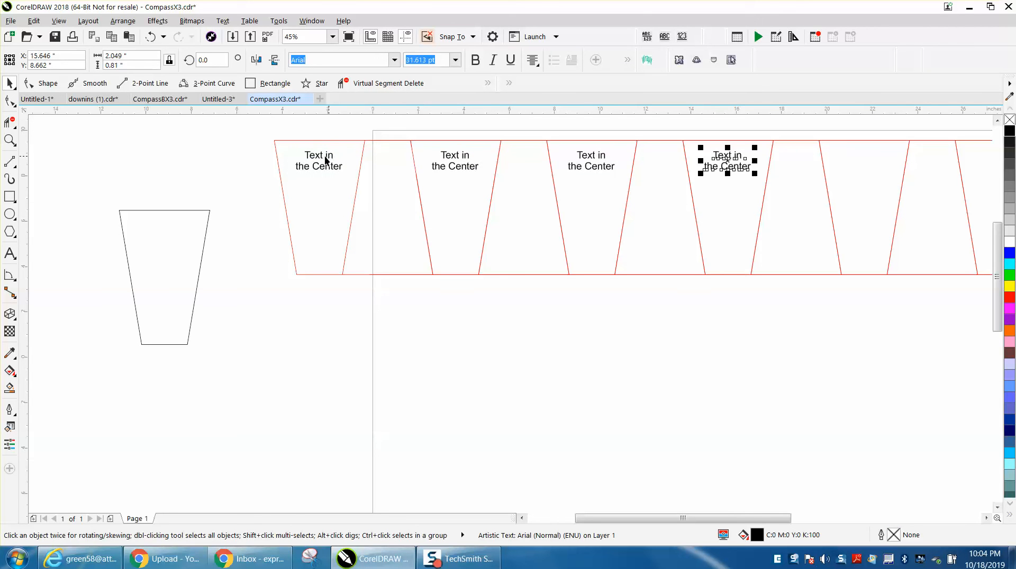
scroll(594, 348, down, 2)
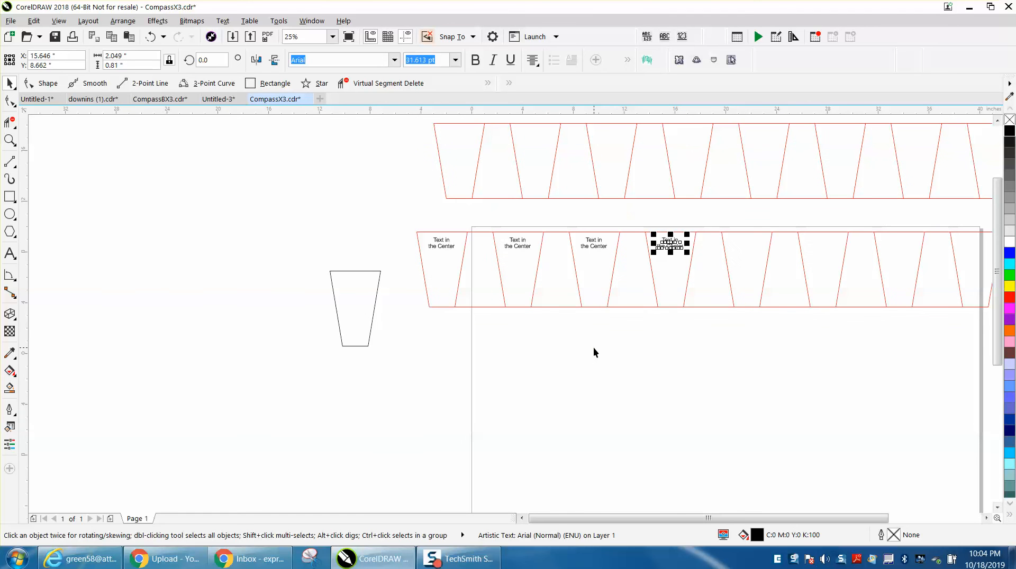
key(ctrl+d)
key(ctrl+d)
key(ctrl+d)
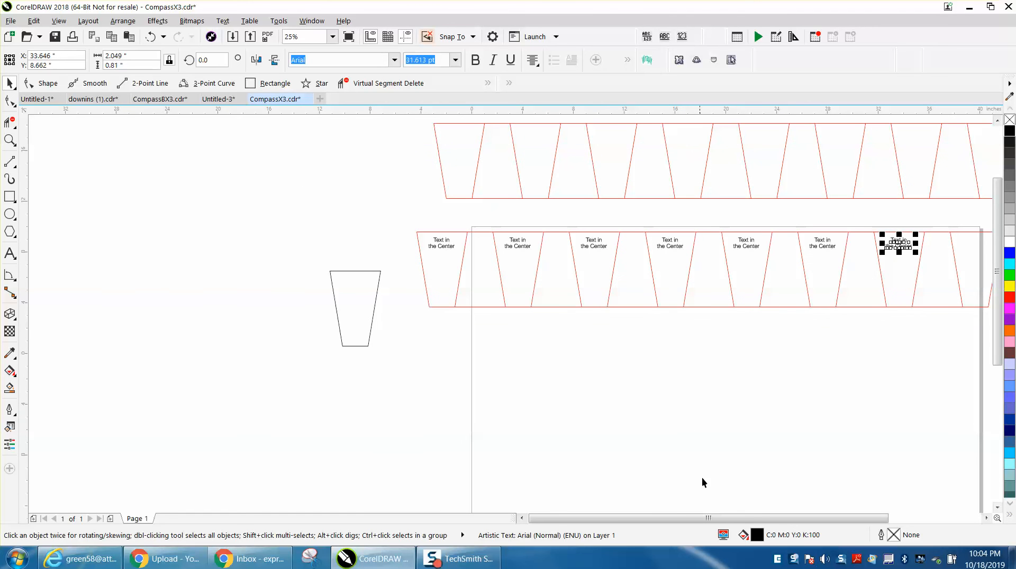
drag(729, 518, 760, 518)
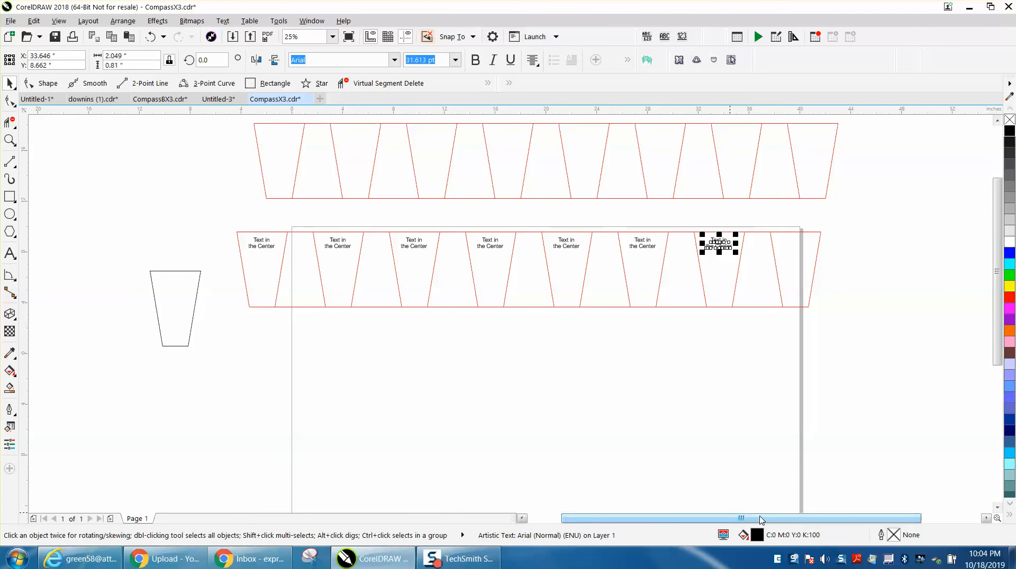
key(ctrl+d)
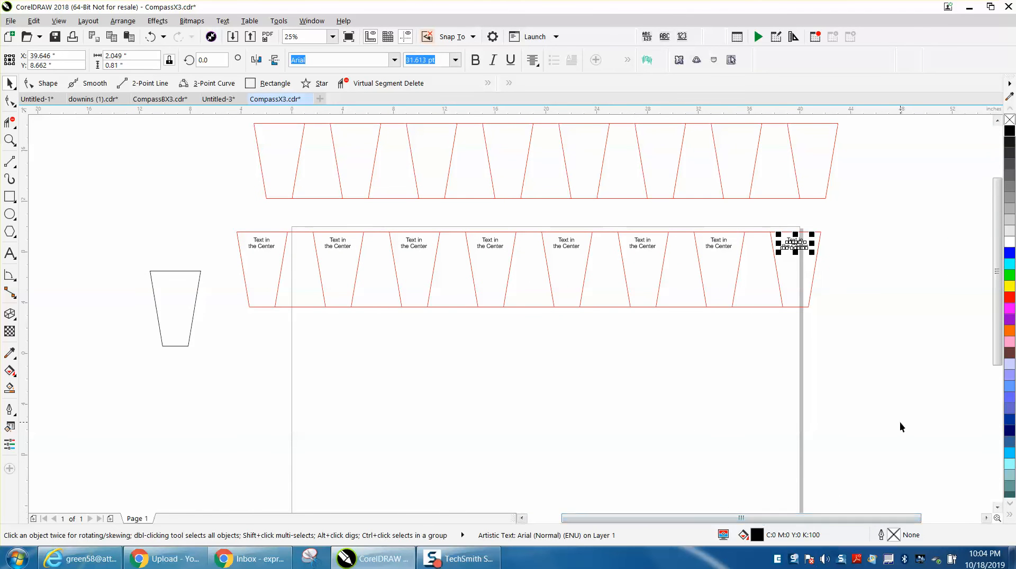
click(899, 422)
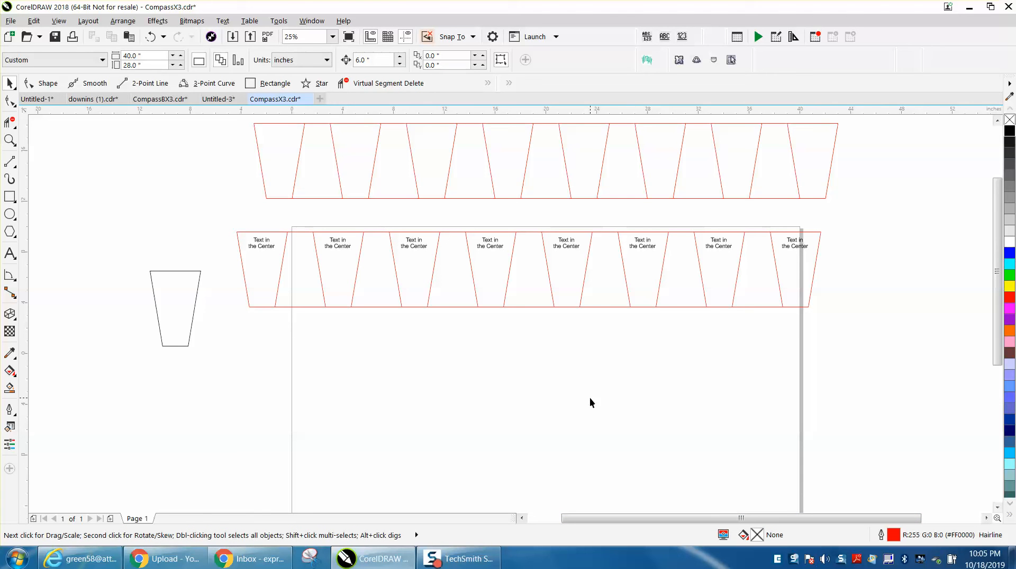
Step: Move the last text copy out of the row to the right, and undo the move
click(793, 246)
drag(794, 245, 916, 302)
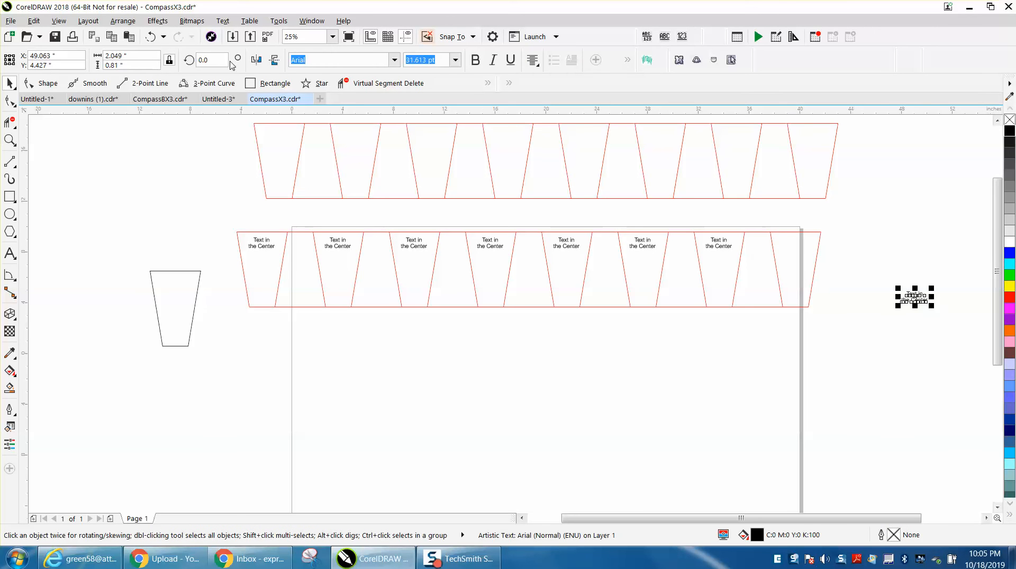
click(151, 38)
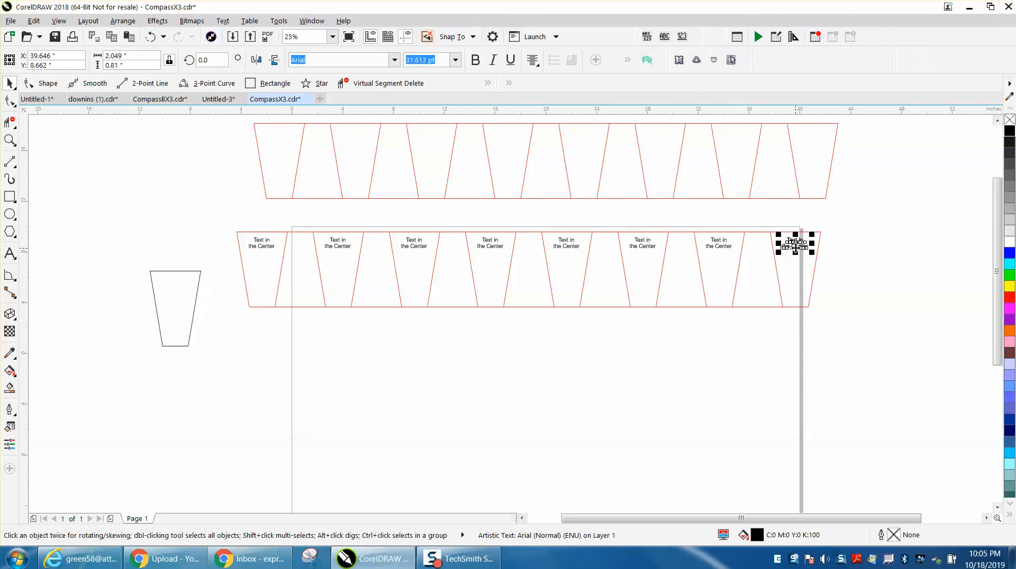
Step: Duplicate the last text copy once more, 6 inches to the right beyond the end of the row
key(ctrl+d)
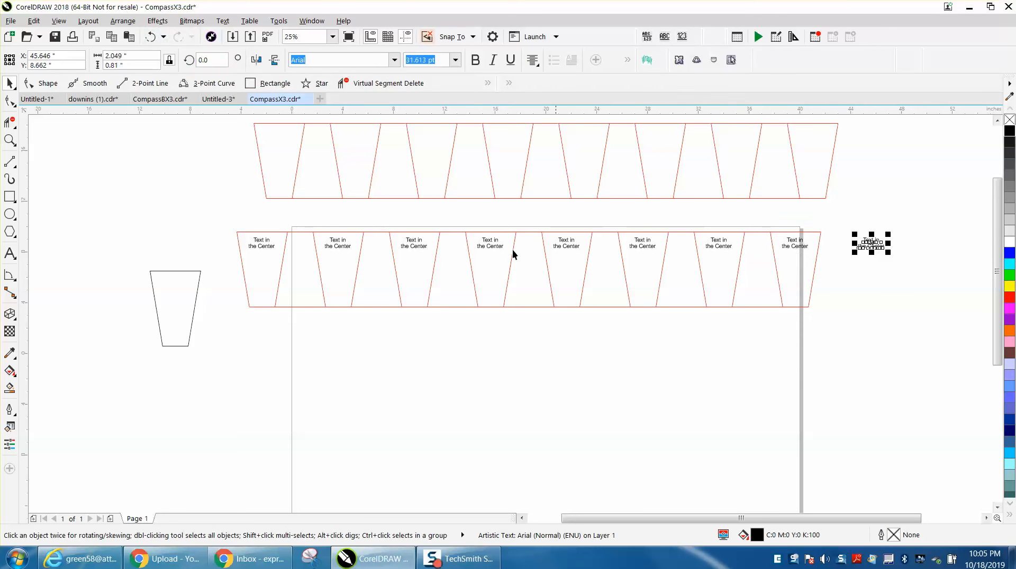
Step: Group the lower trapezoid row with its text copies and rotate the group 180 degrees
drag(214, 208, 496, 325)
drag(834, 338, 837, 338)
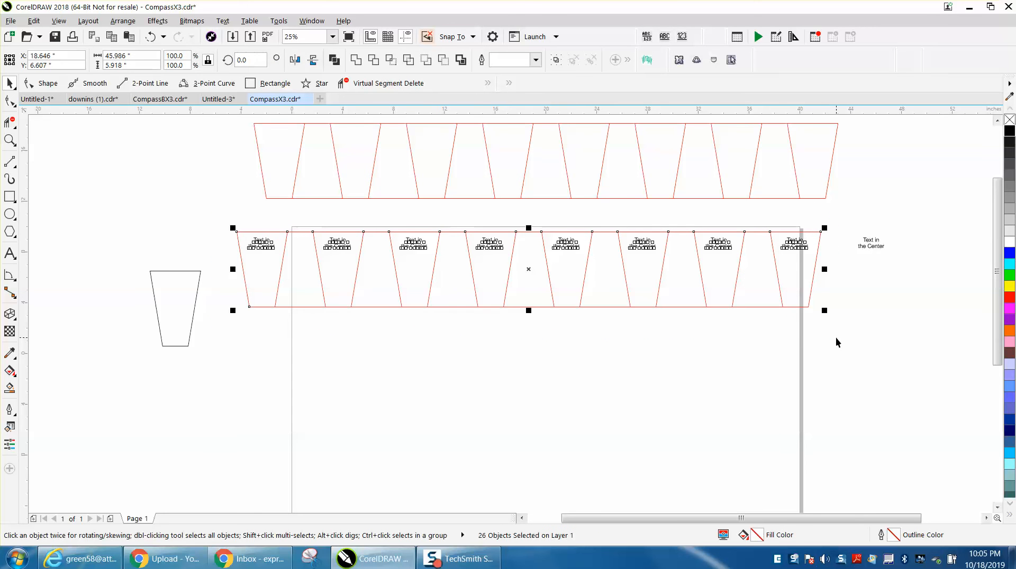
key(ctrl+g)
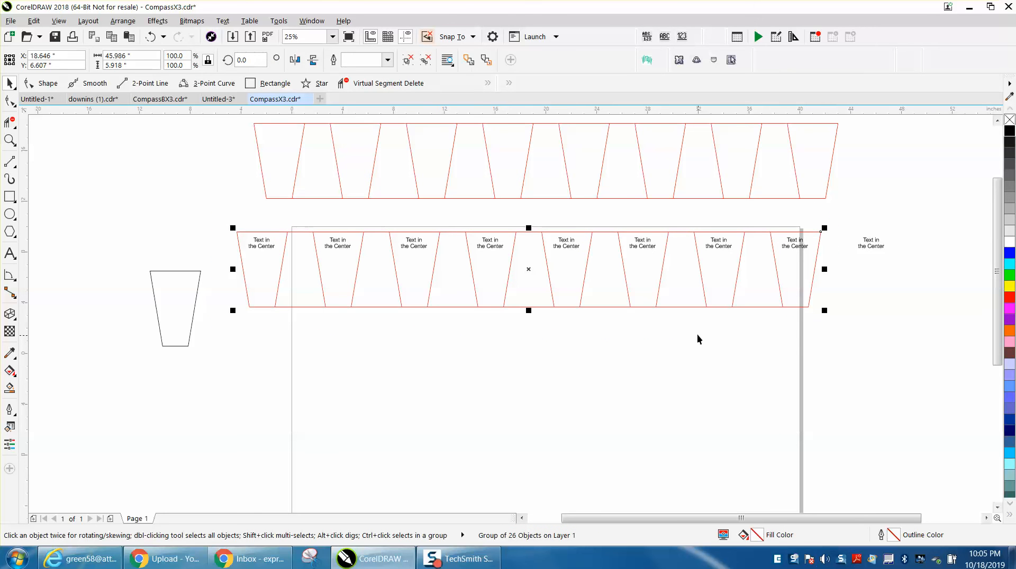
double_click(252, 60)
text(180)
key(Return)
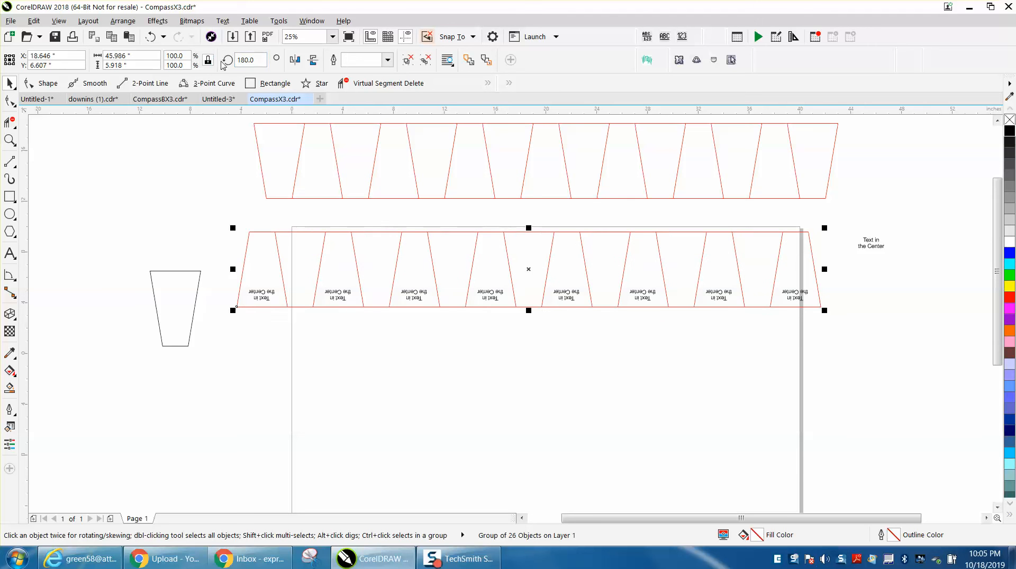
Step: Center both the spare text copy beyond the row and the separate black trapezoid on the page
click(10, 140)
drag(227, 270, 332, 307)
scroll(287, 268, down, 2)
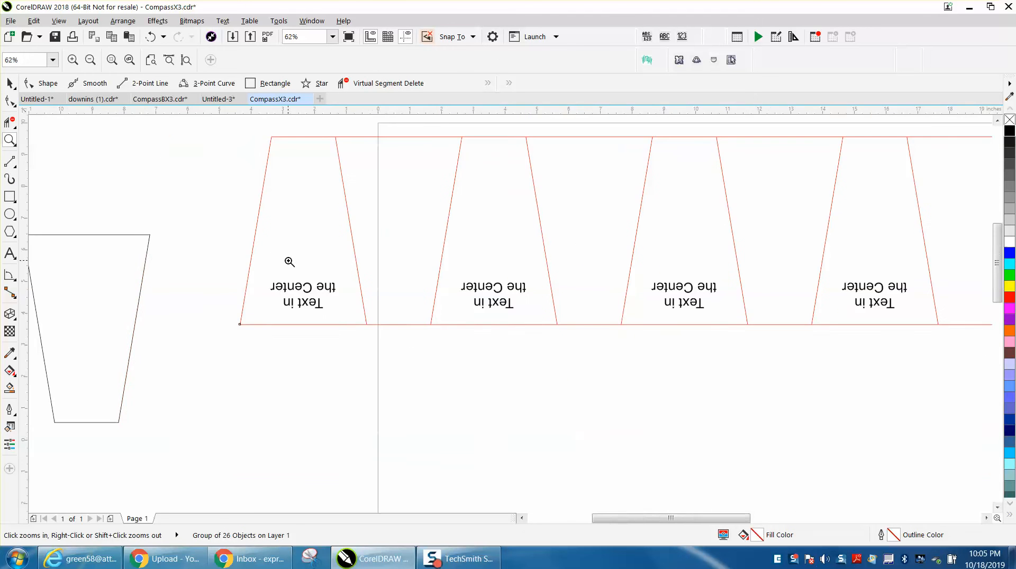
scroll(291, 261, down, 5)
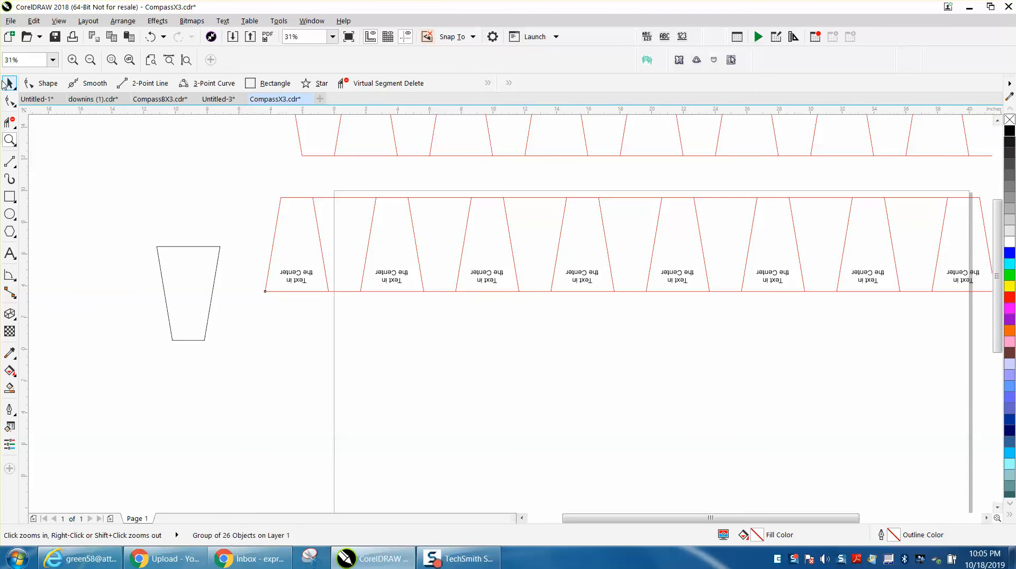
click(9, 83)
scroll(311, 355, down, 2)
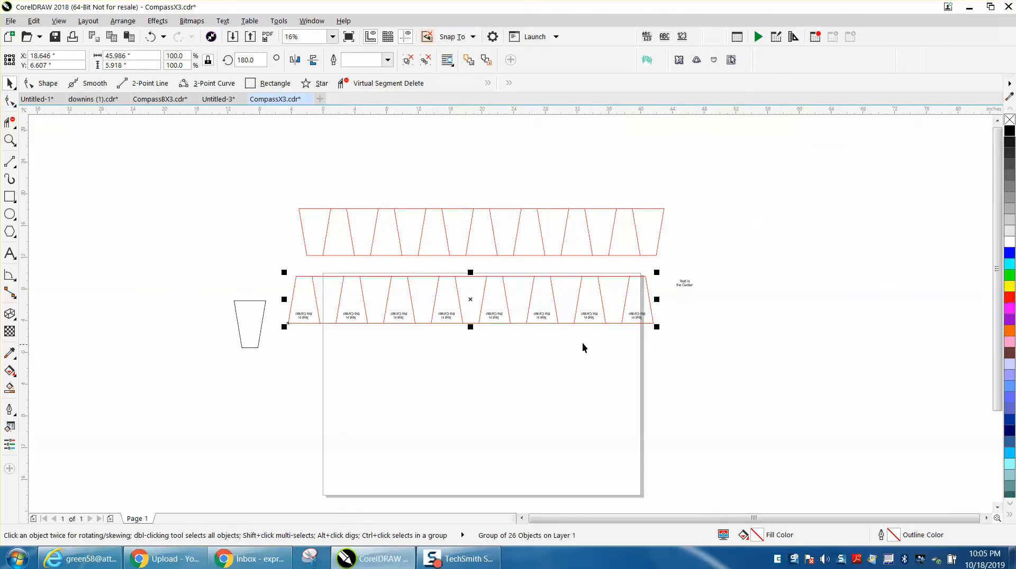
click(683, 285)
key(p)
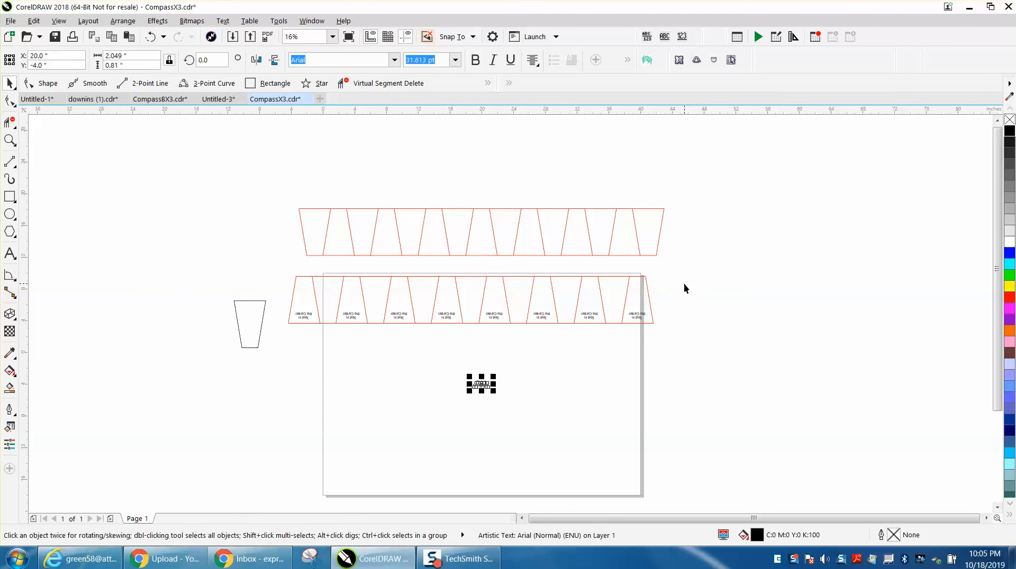
click(262, 324)
key(p)
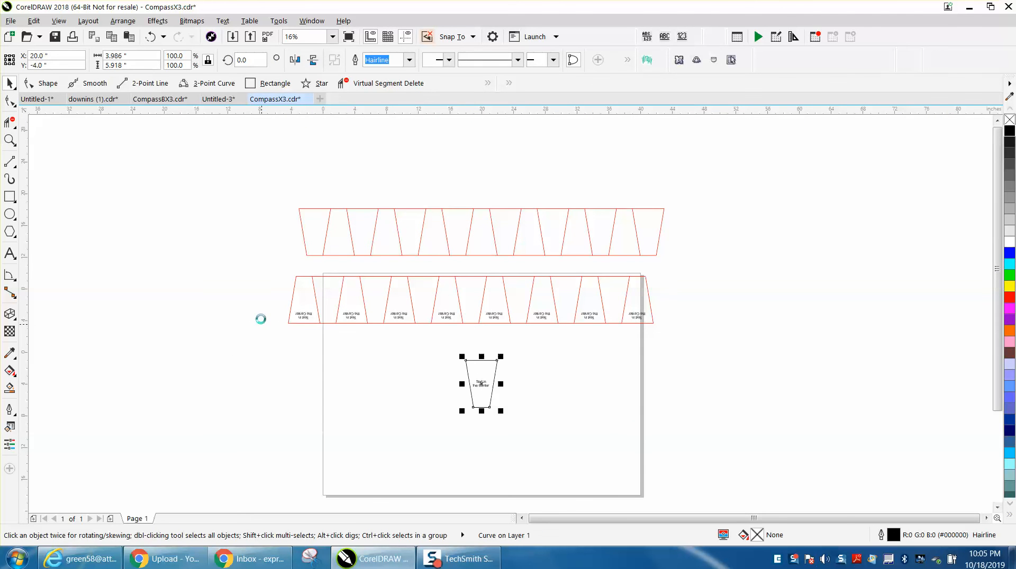
click(437, 385)
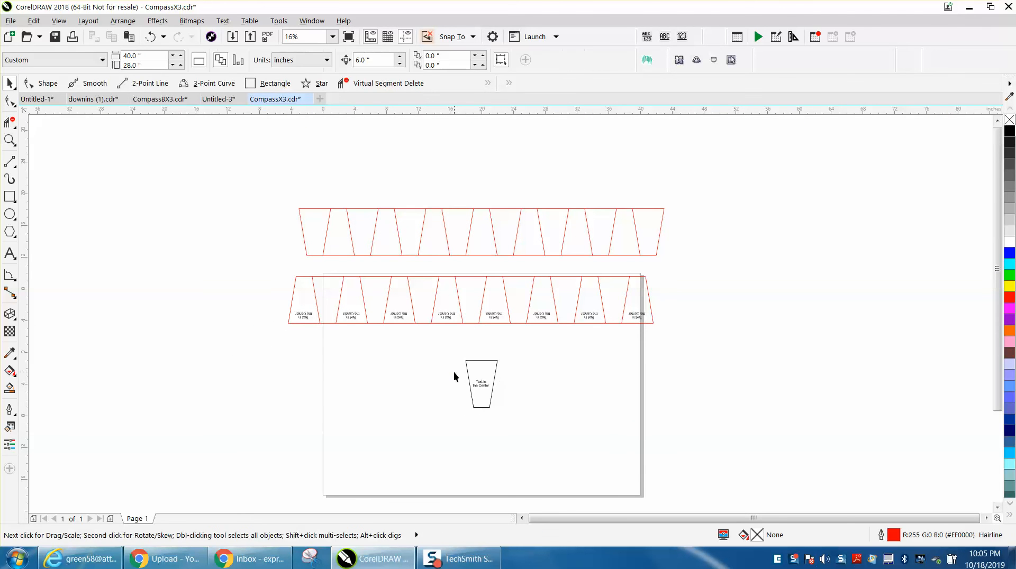
Step: Align the centered text with the top edge of the black trapezoid
drag(509, 397, 509, 397)
click(10, 140)
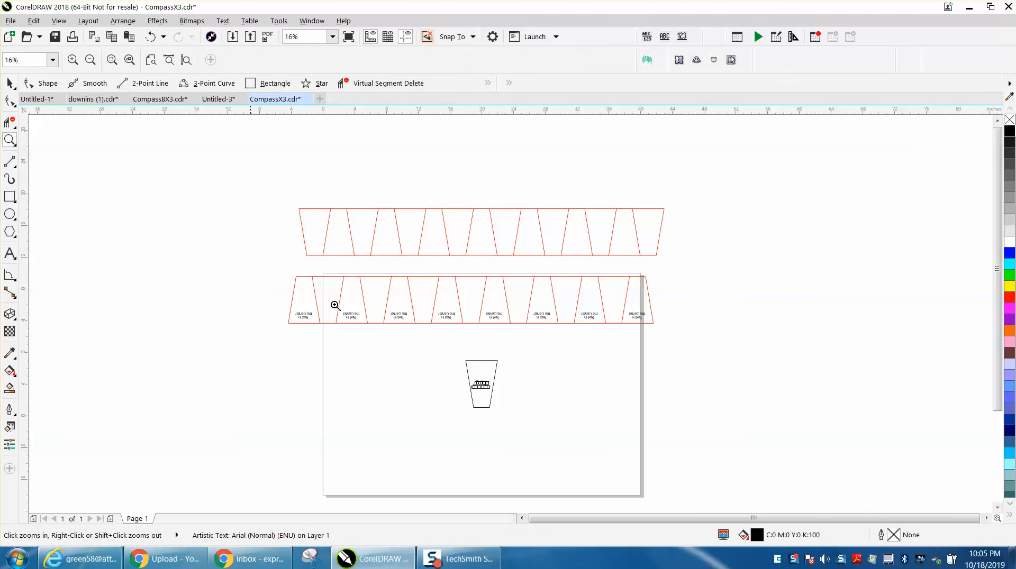
click(461, 387)
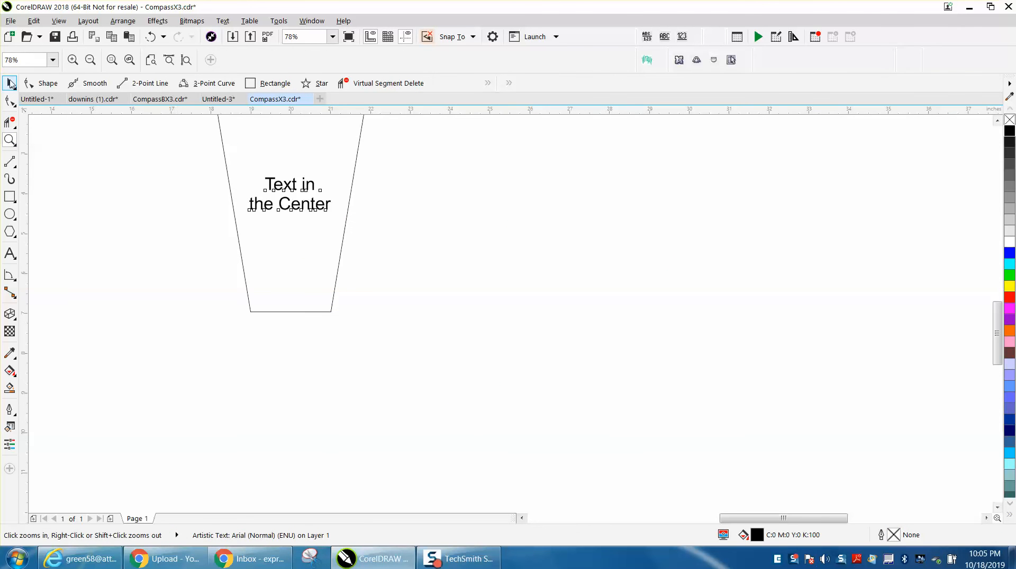
click(10, 83)
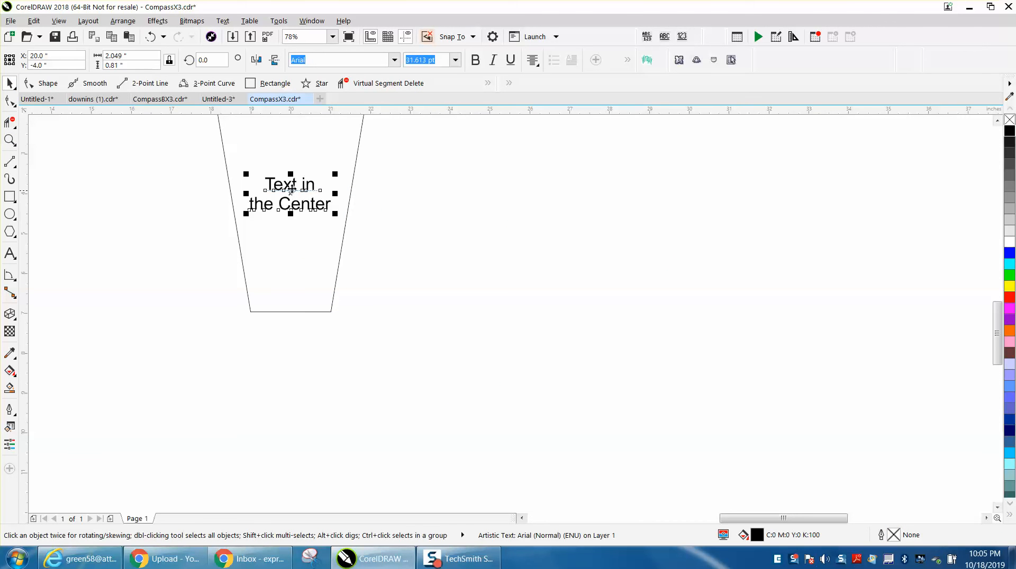
shift+click(224, 163)
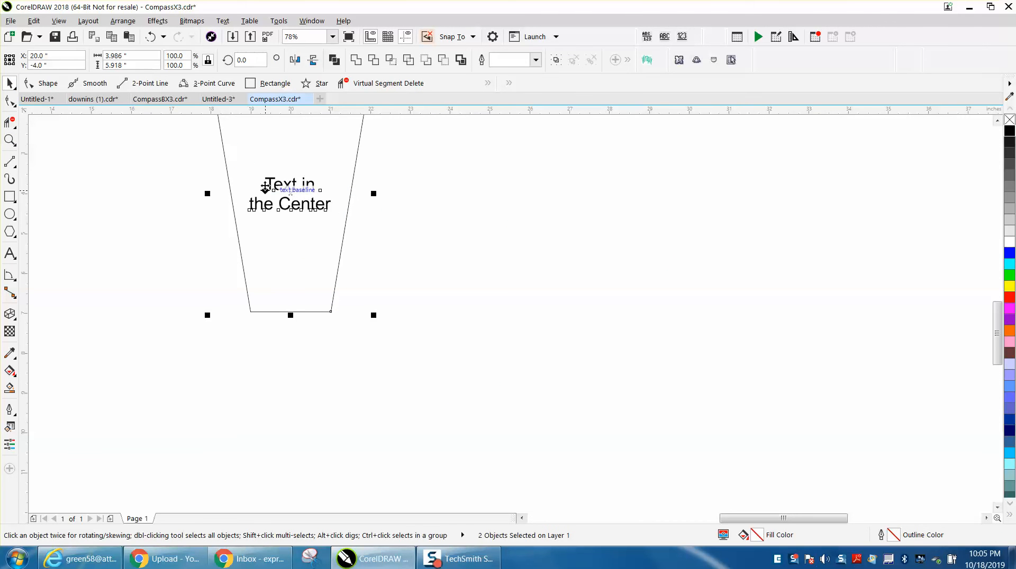
scroll(377, 239, down, 2)
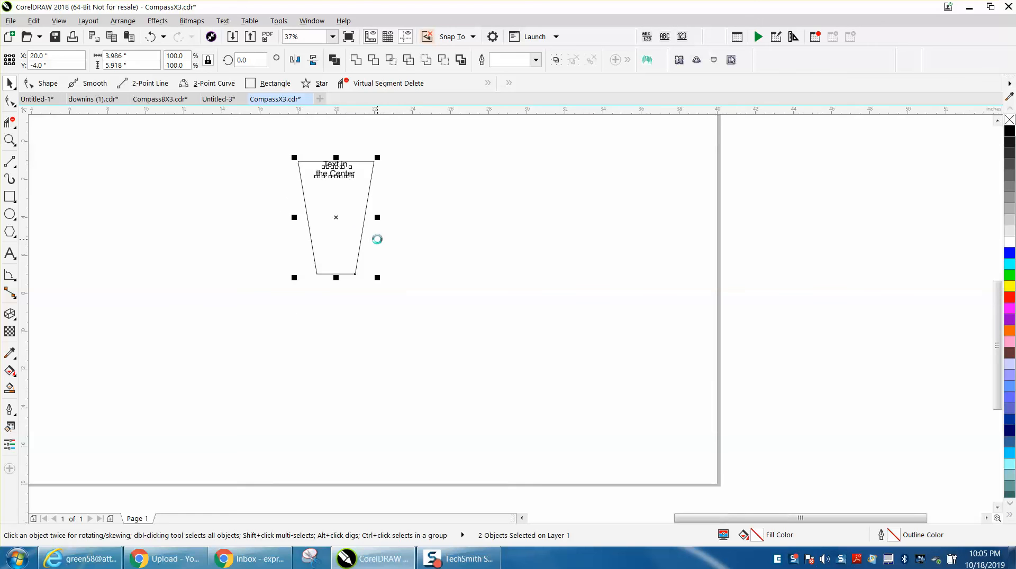
click(415, 215)
Step: Nudge the text to 0.5 inch below the black trapezoid's top edge, and reset the nudge distance to 6 inches
click(375, 61)
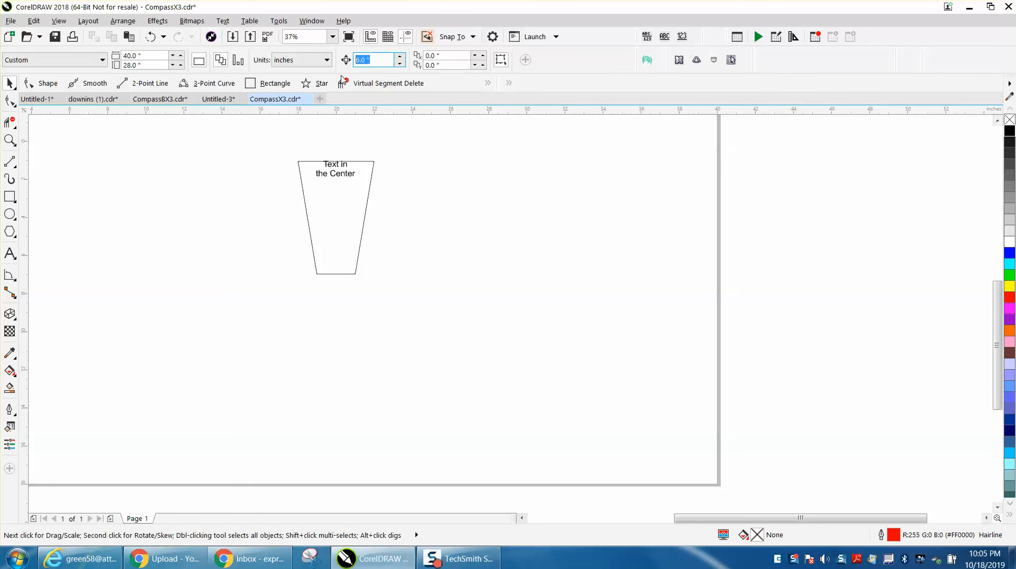
text(.5)
click(349, 176)
key(Up)
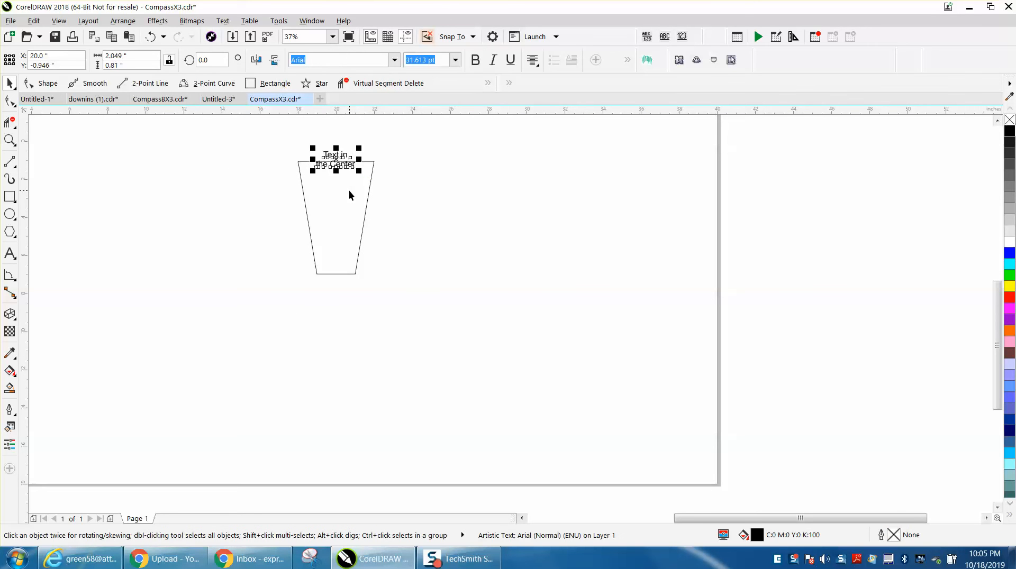
key(Down)
key(Down)
click(408, 220)
click(381, 59)
text(6)
Step: Move the black trapezoid and its text together into the first inverted gap of the lower row
scroll(399, 323, down, 2)
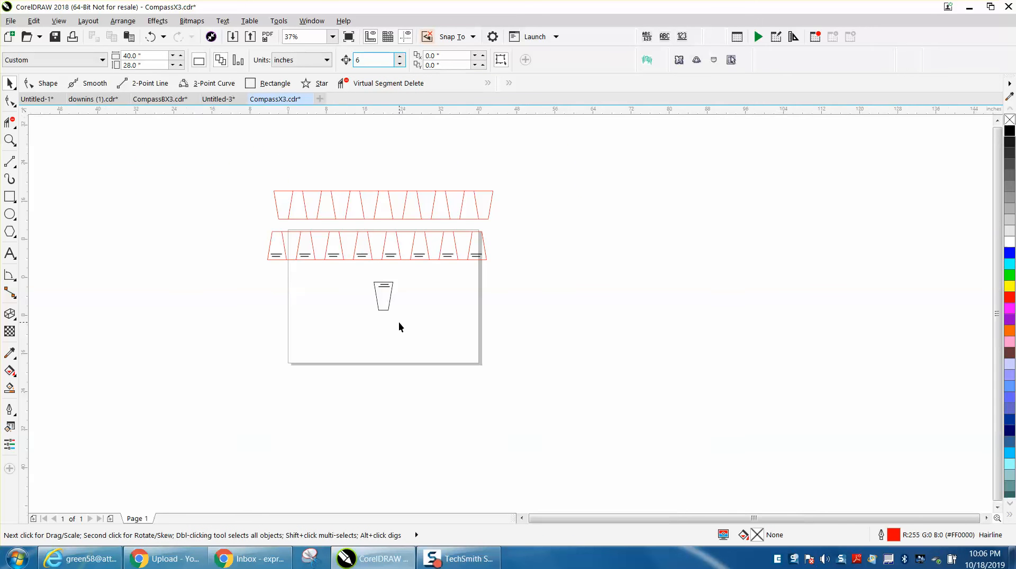
drag(365, 282, 425, 329)
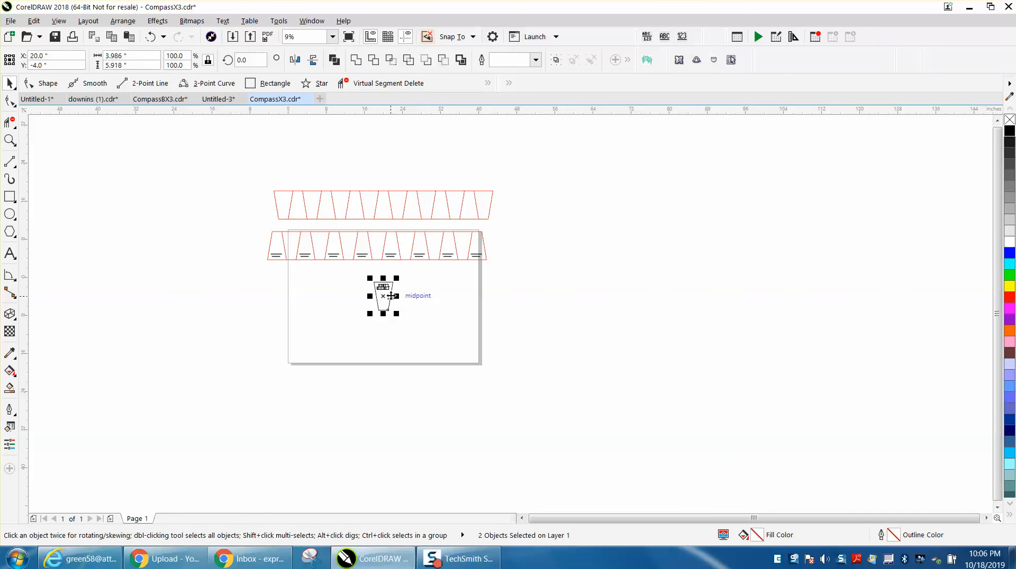
drag(378, 284, 289, 240)
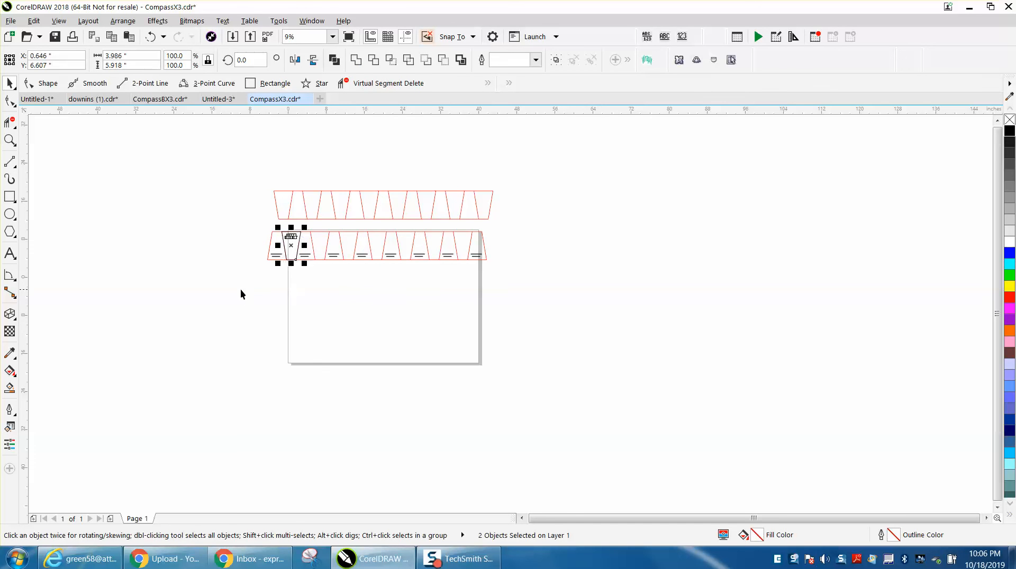
click(263, 275)
Step: Delete the black trapezoid from the first gap, keeping only its upright text
click(9, 140)
drag(225, 218, 559, 311)
click(10, 84)
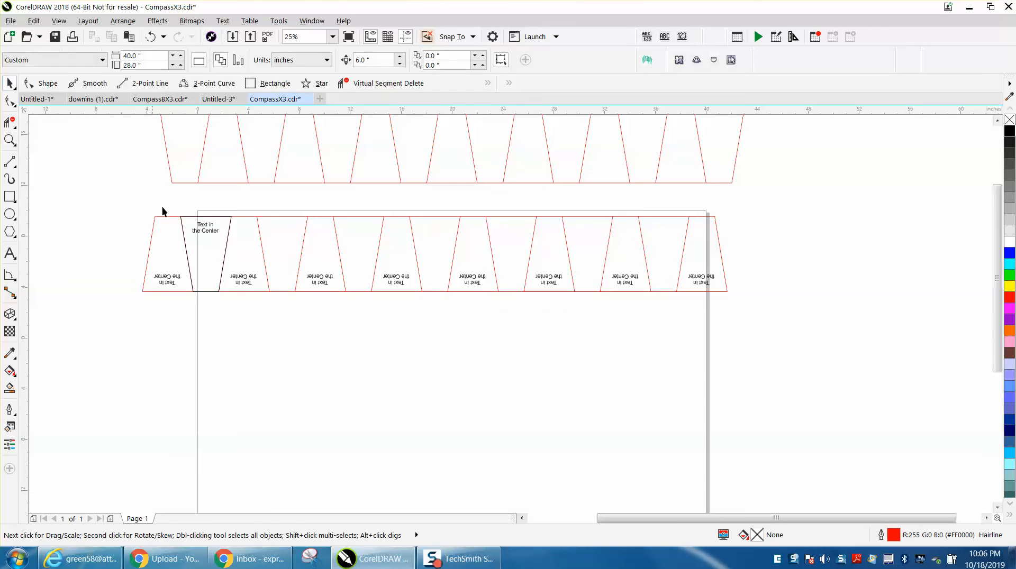
click(183, 224)
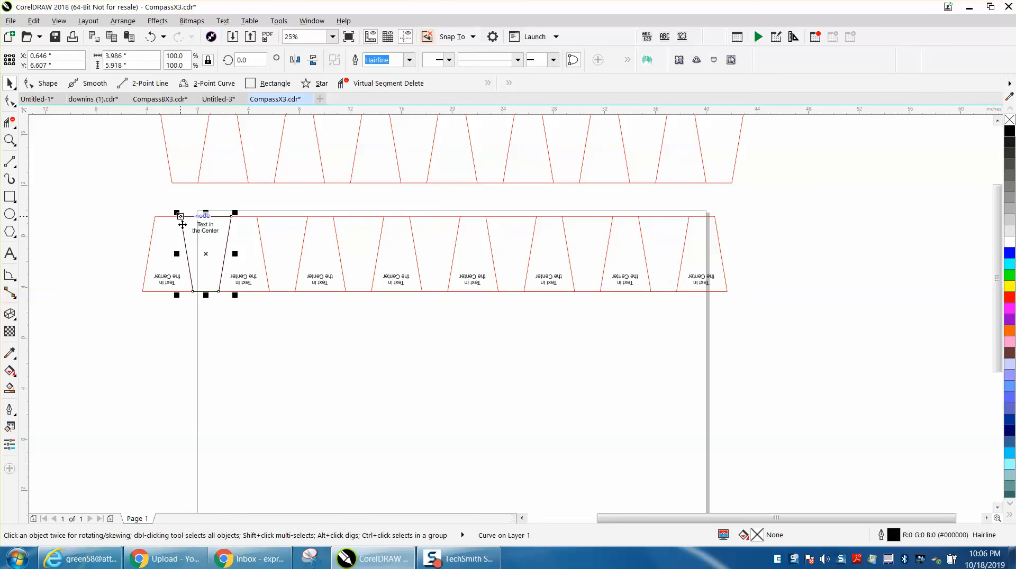
key(Delete)
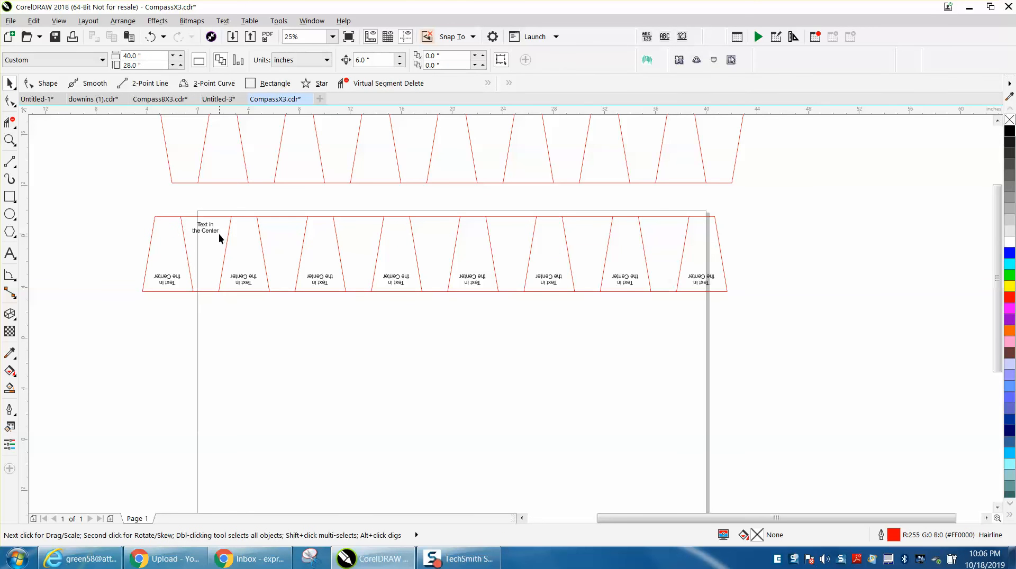
Step: Try duplicating the upright text 6 inches to the right, and undo each attempt
click(213, 232)
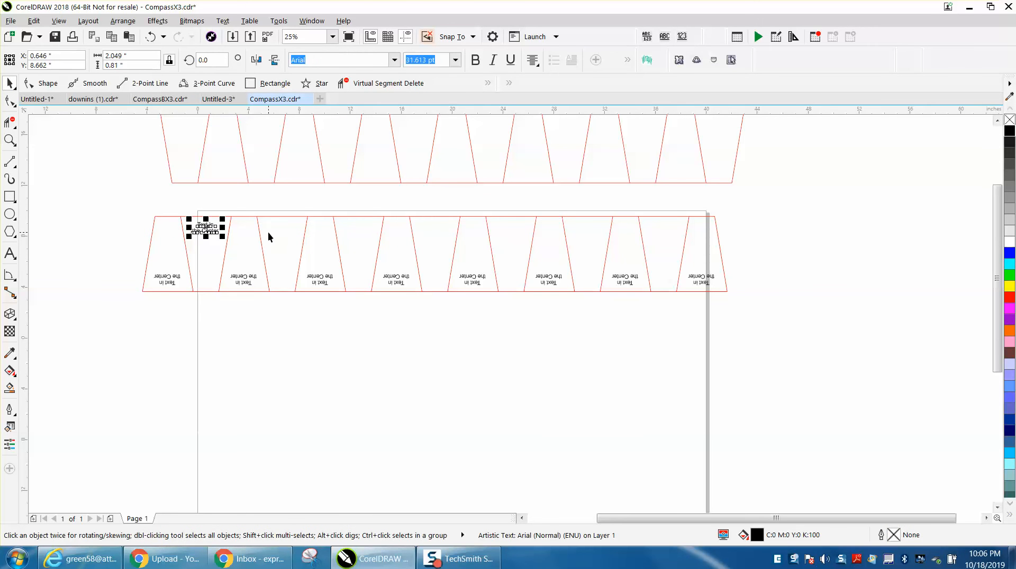
key(ctrl+d)
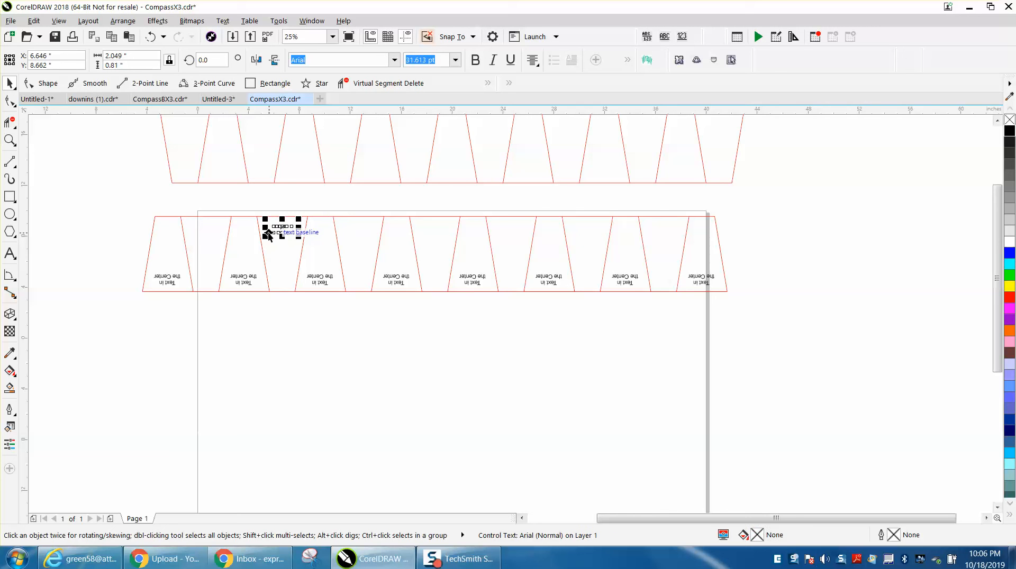
key(ctrl+z)
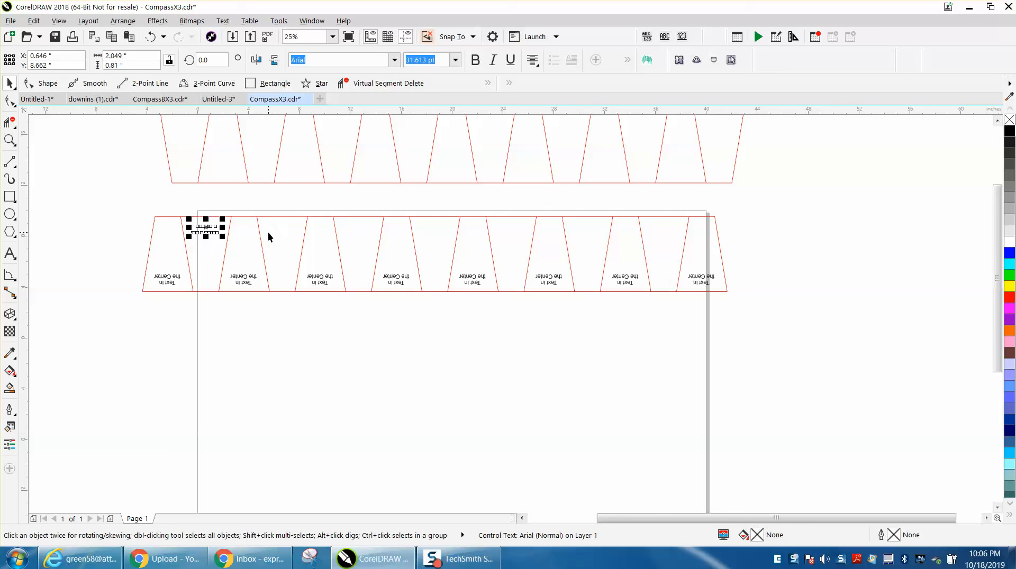
key(ctrl+d)
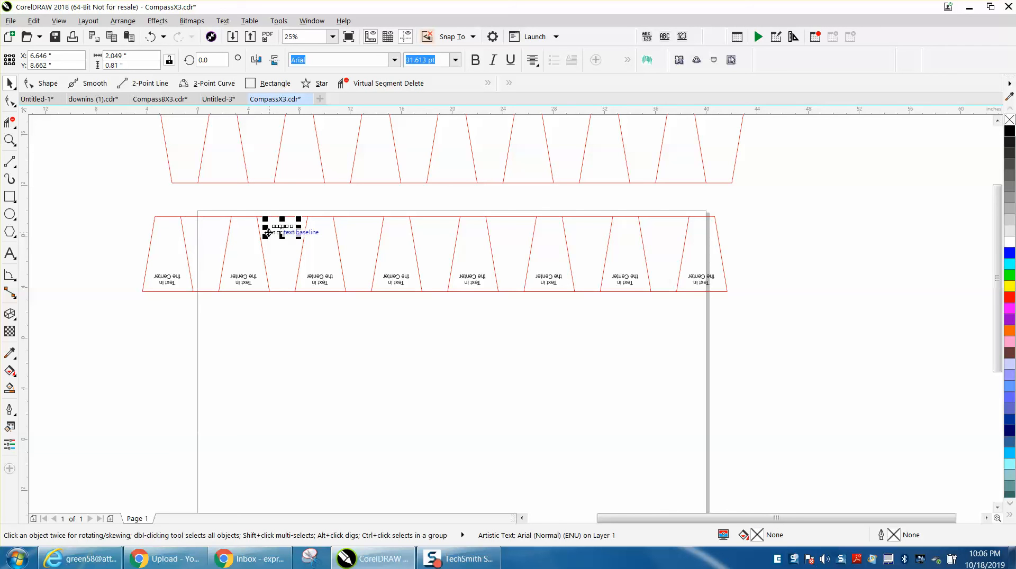
key(ctrl+z)
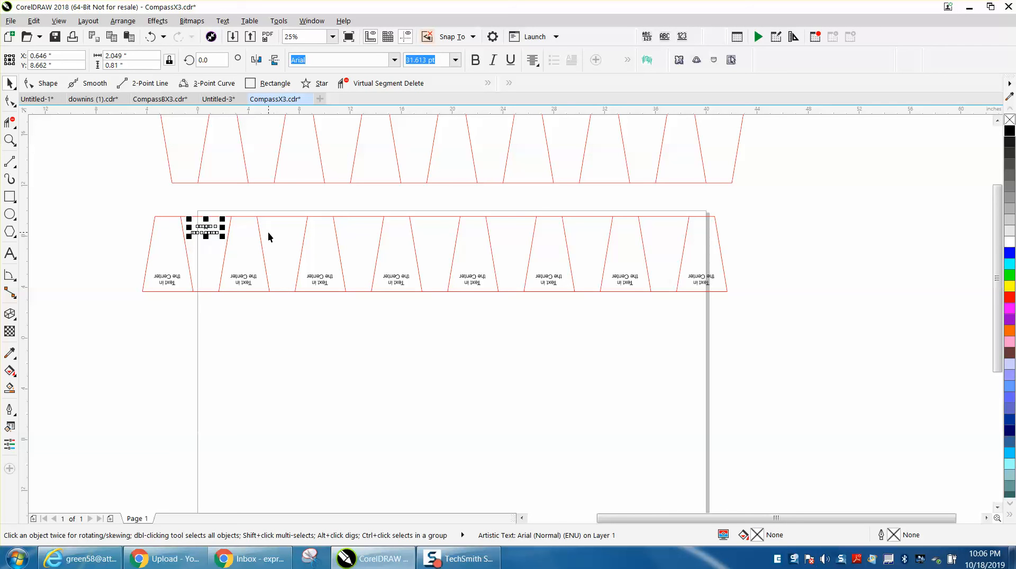
key(ctrl+d)
key(ctrl+z)
Step: Fill the upright text in the first gap with black
click(10, 139)
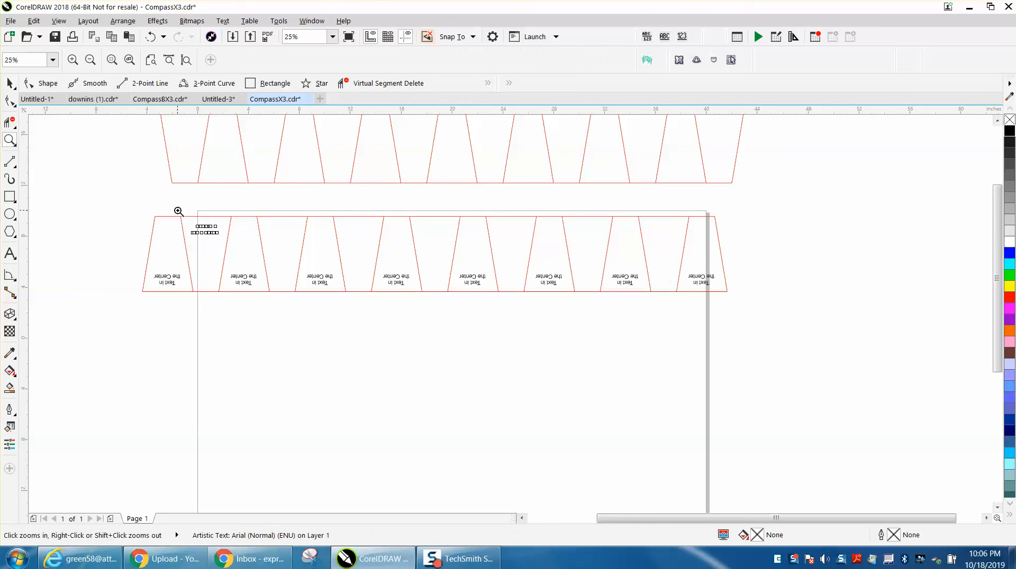
drag(178, 211, 272, 267)
click(9, 85)
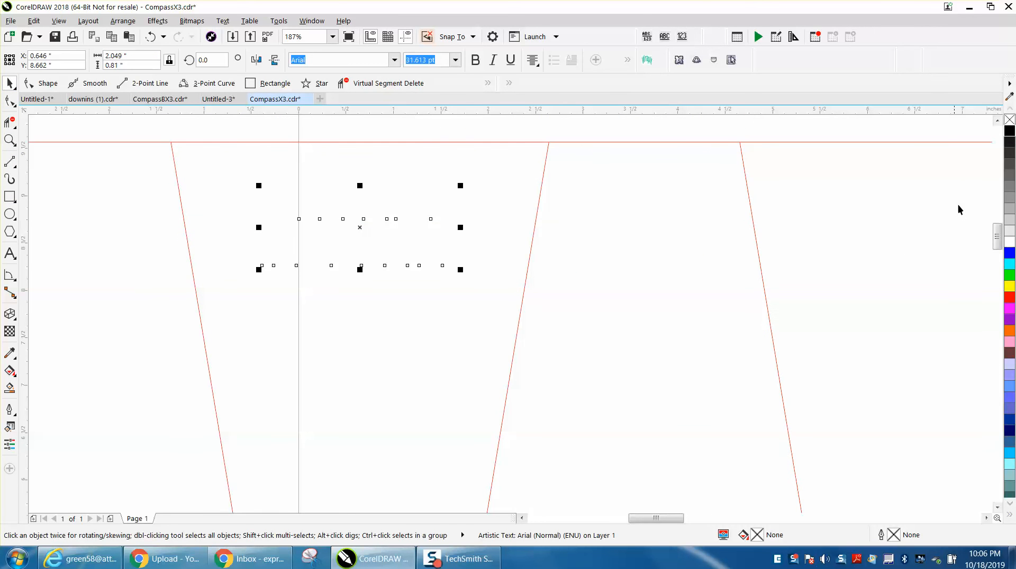
click(1010, 131)
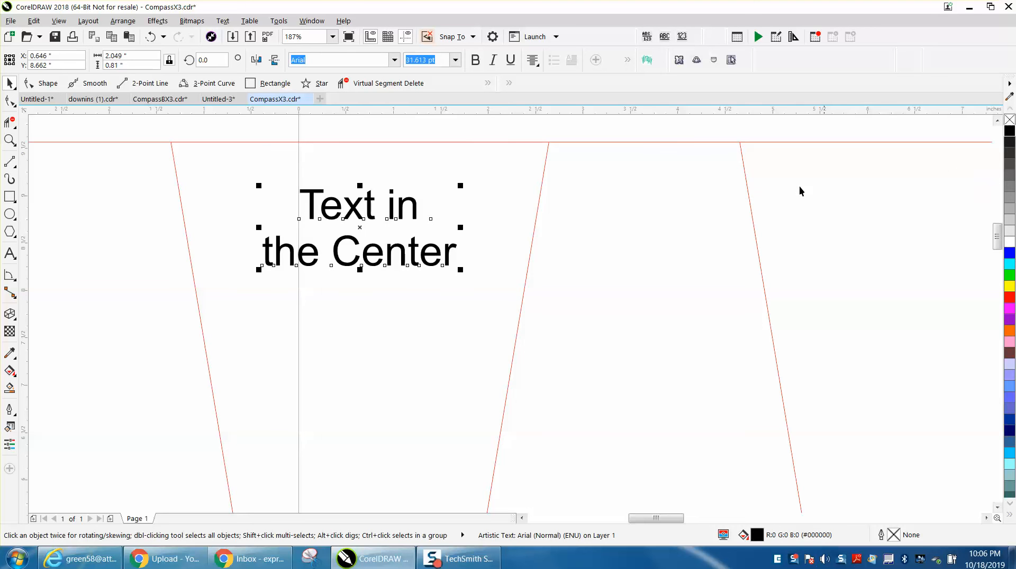
Step: Duplicate the upright text at 6-inch intervals to the right until every remaining gap in the lower row has a copy
scroll(433, 180, down, 2)
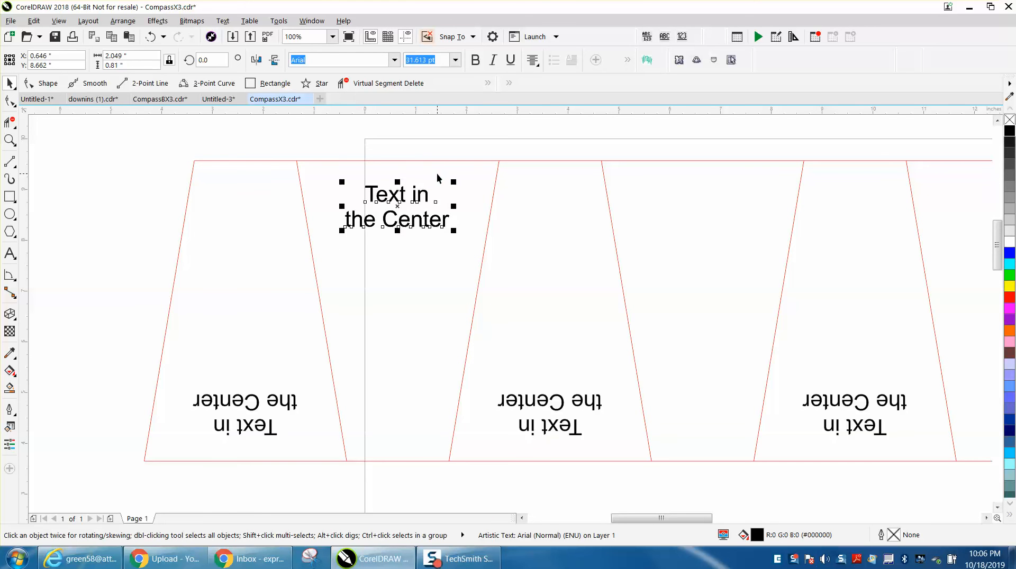
key(ctrl+d)
scroll(437, 176, down, 2)
scroll(470, 216, down, 3)
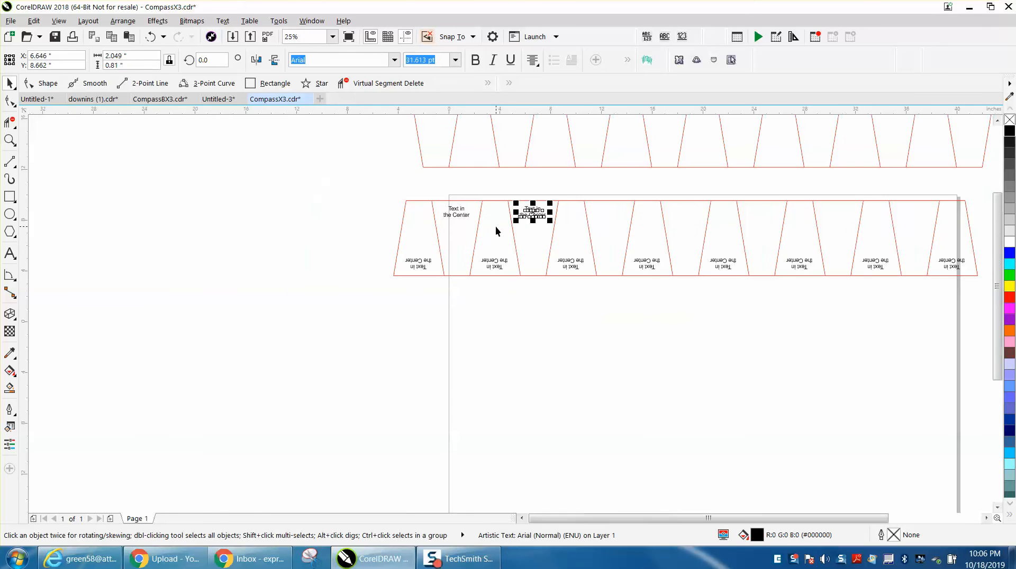
key(ctrl+d)
key(ctrl+d)
key(ctrl+d)
key(ctrl+d)
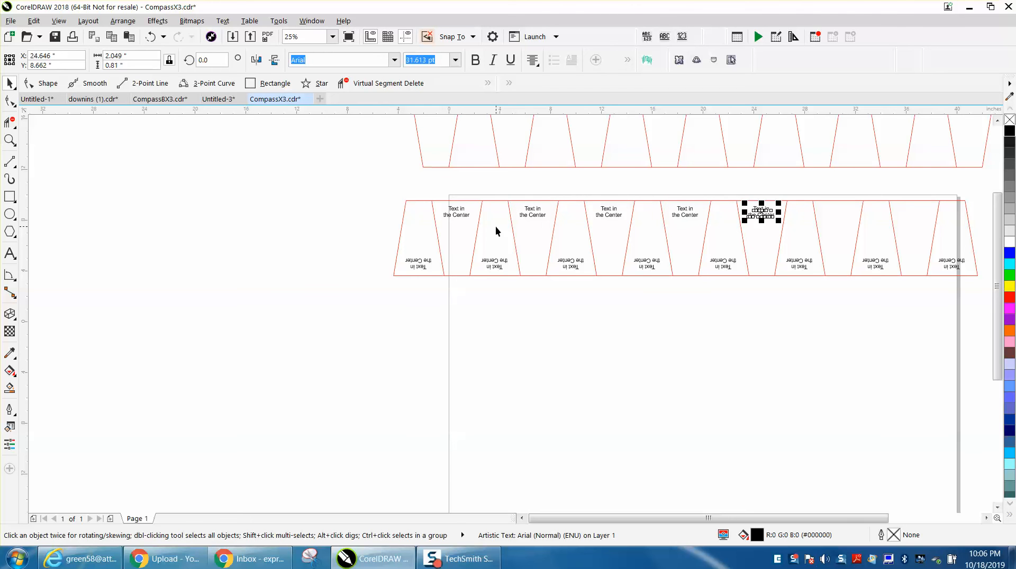
key(ctrl+d)
scroll(496, 227, down, 2)
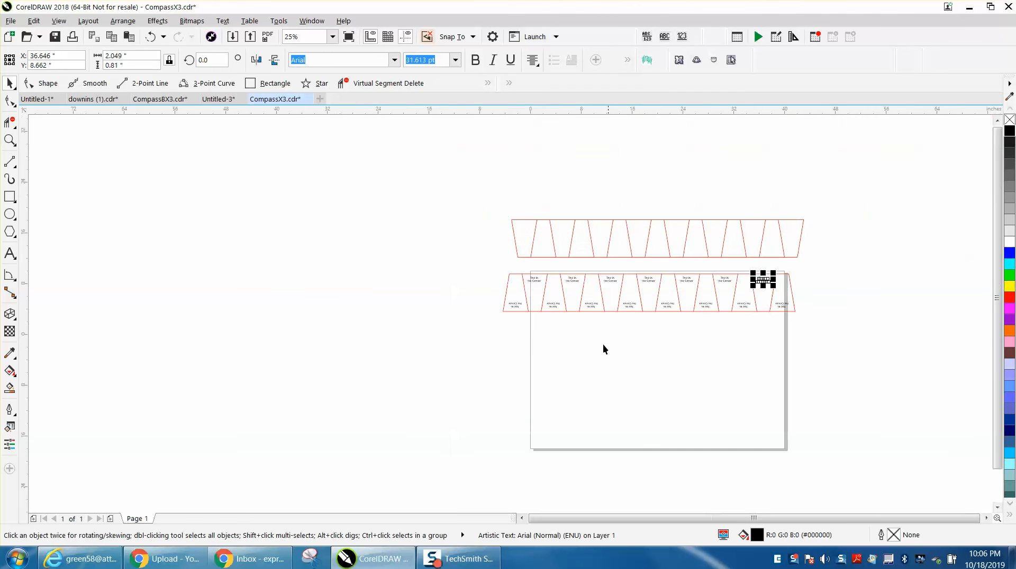
Step: Select the lower row with its upright text copies and examine the text placement up close
drag(492, 267, 850, 355)
click(9, 140)
drag(483, 272, 847, 361)
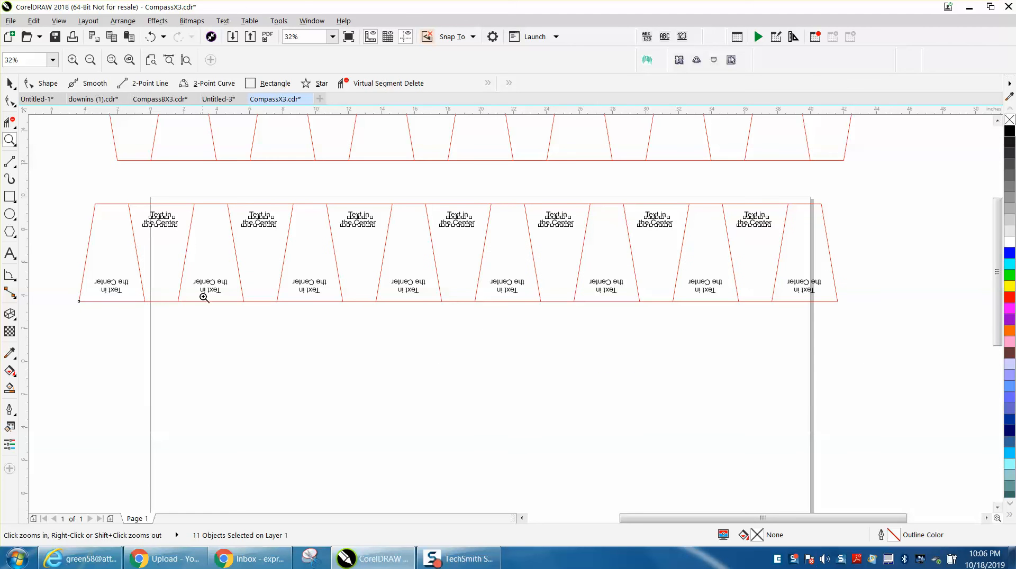
Step: Check the upright and inverted text along the whole lower trapezoid row, and deselect all objects
click(9, 83)
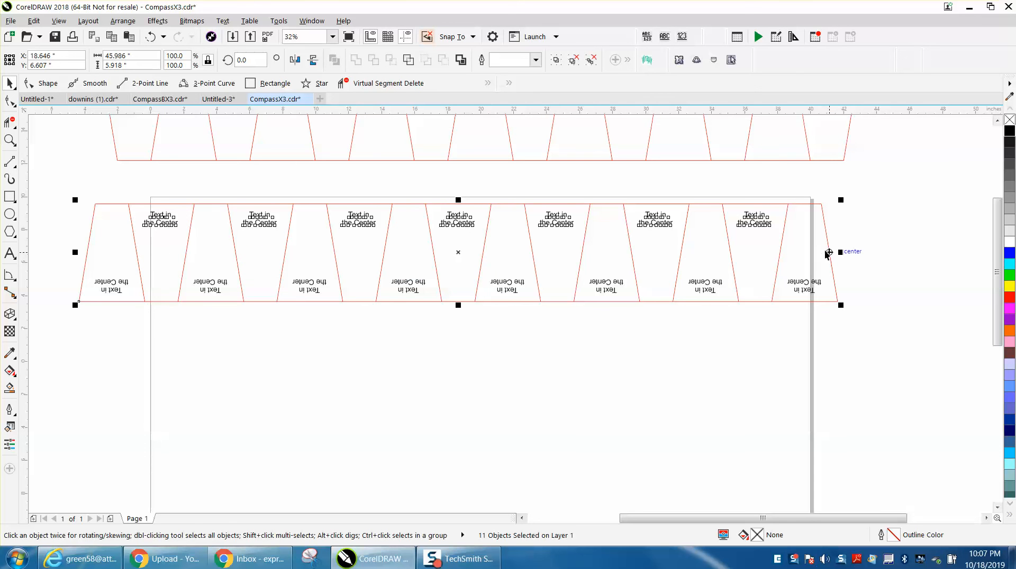
scroll(831, 203, down, 2)
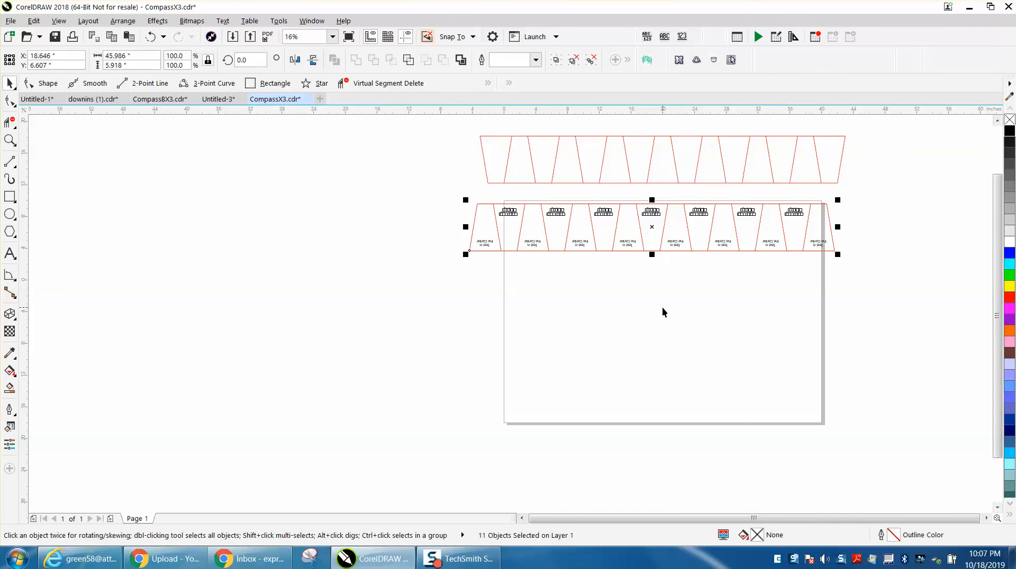
click(10, 140)
drag(472, 208, 581, 263)
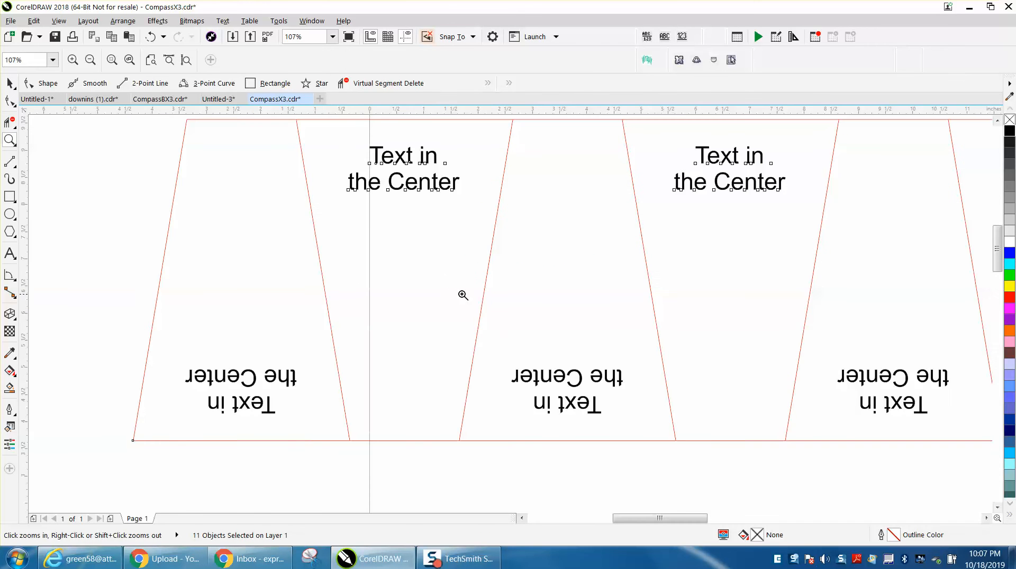
right_click(350, 276)
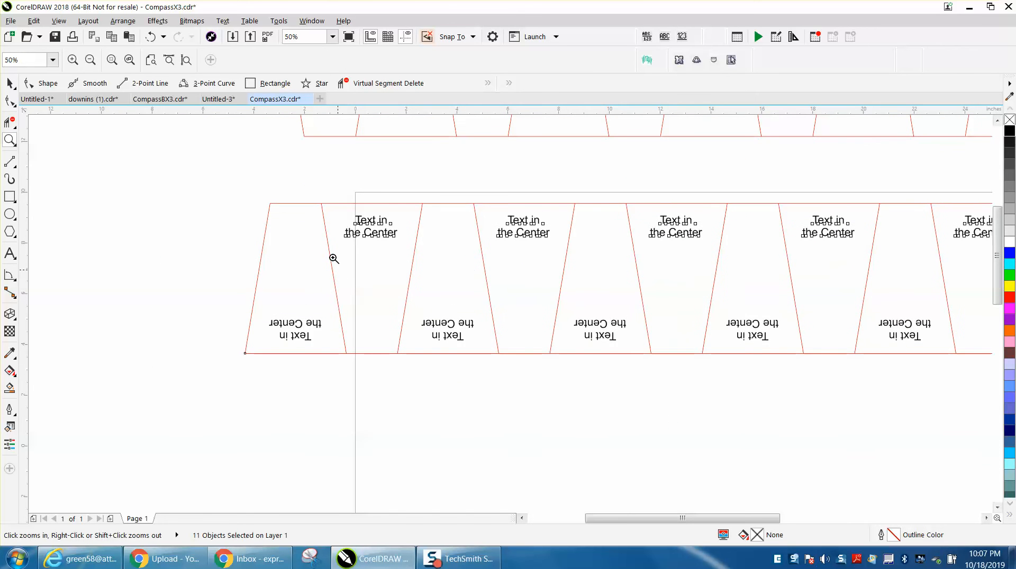
right_click(336, 292)
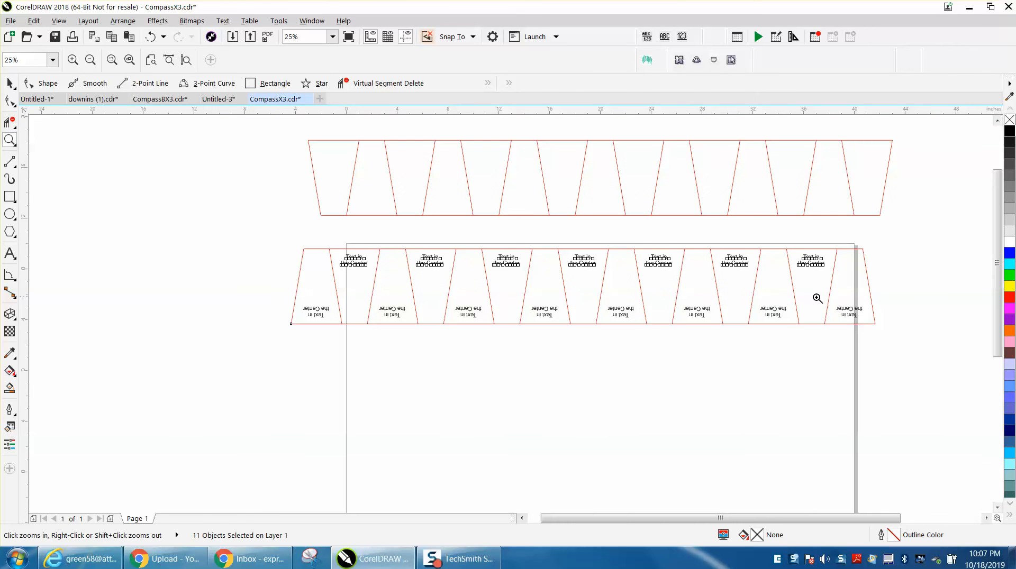
drag(299, 249, 880, 344)
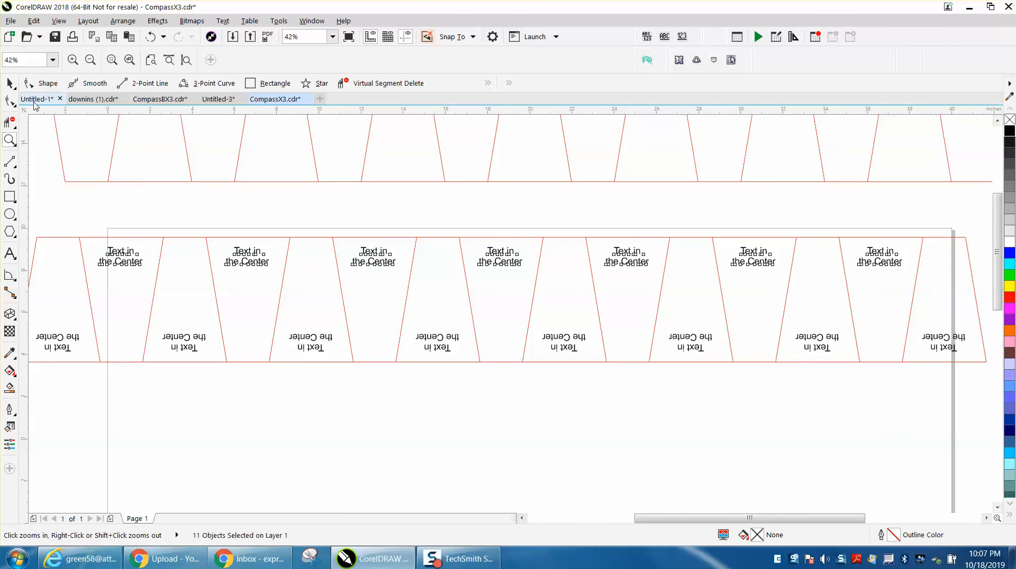
click(10, 83)
click(125, 219)
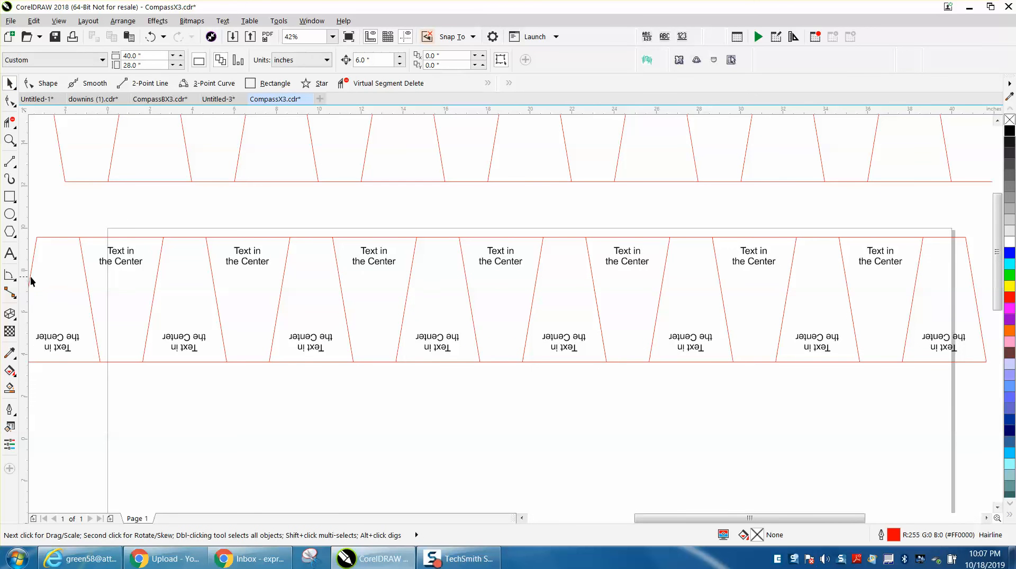